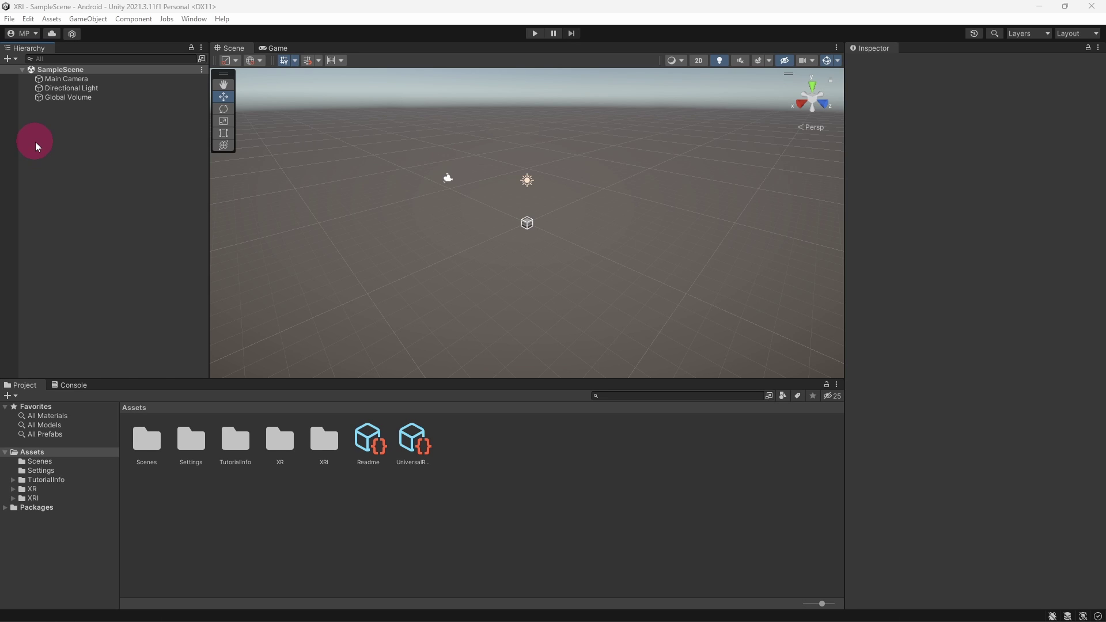
Step: Select Main Camera and Global Volume in the Hierarchy and delete them, keeping Directional Light
left_click(68, 79)
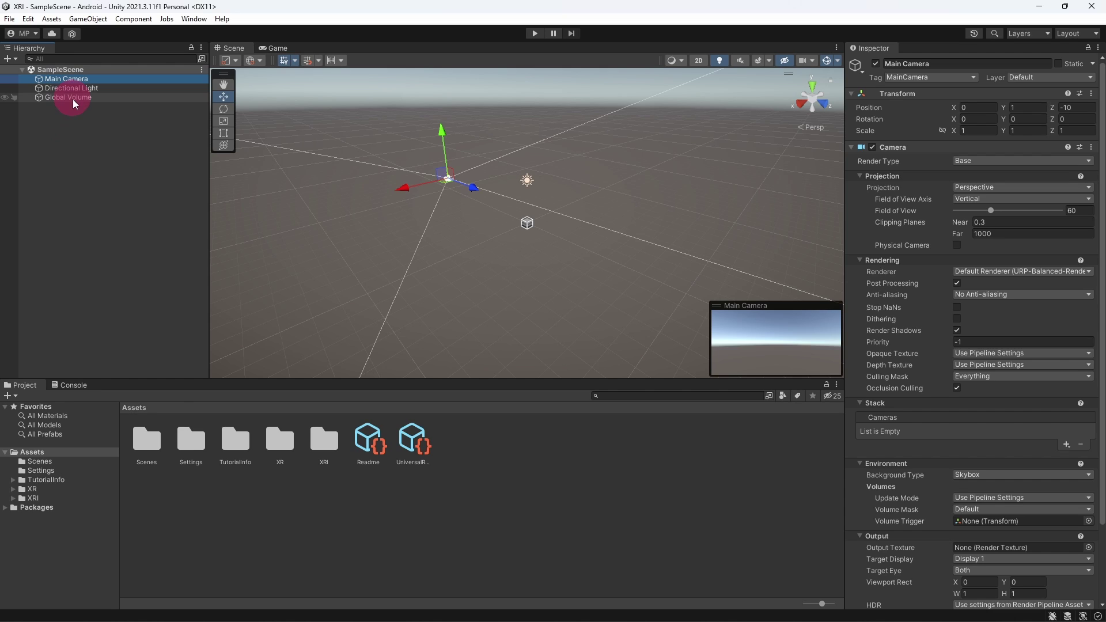
left_click(73, 99, "ctrl")
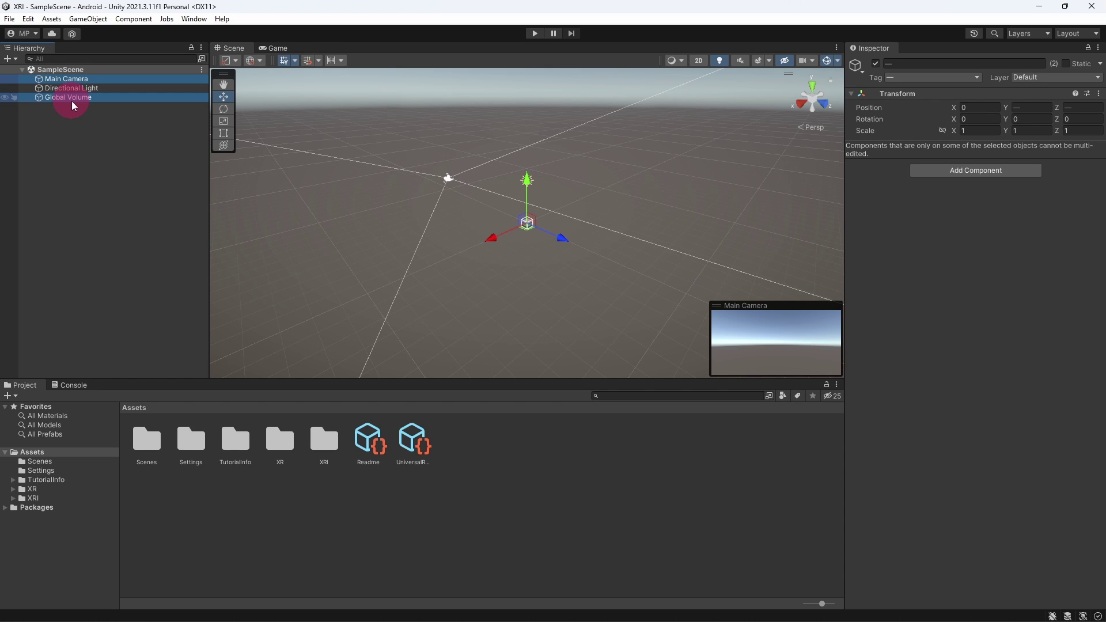
right_click(71, 101)
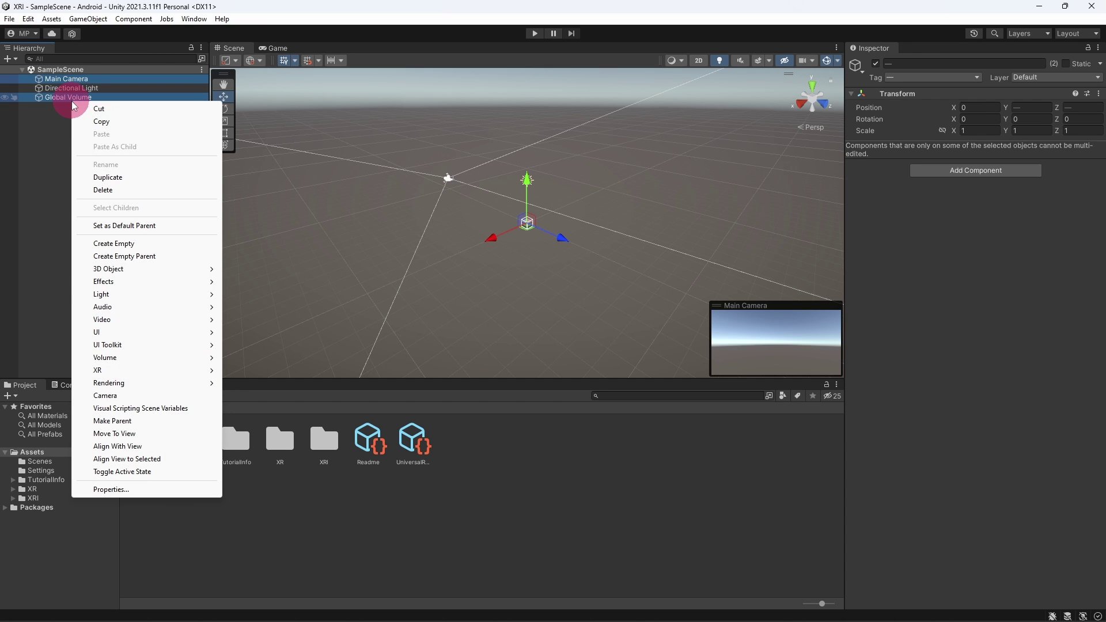
left_click(140, 192)
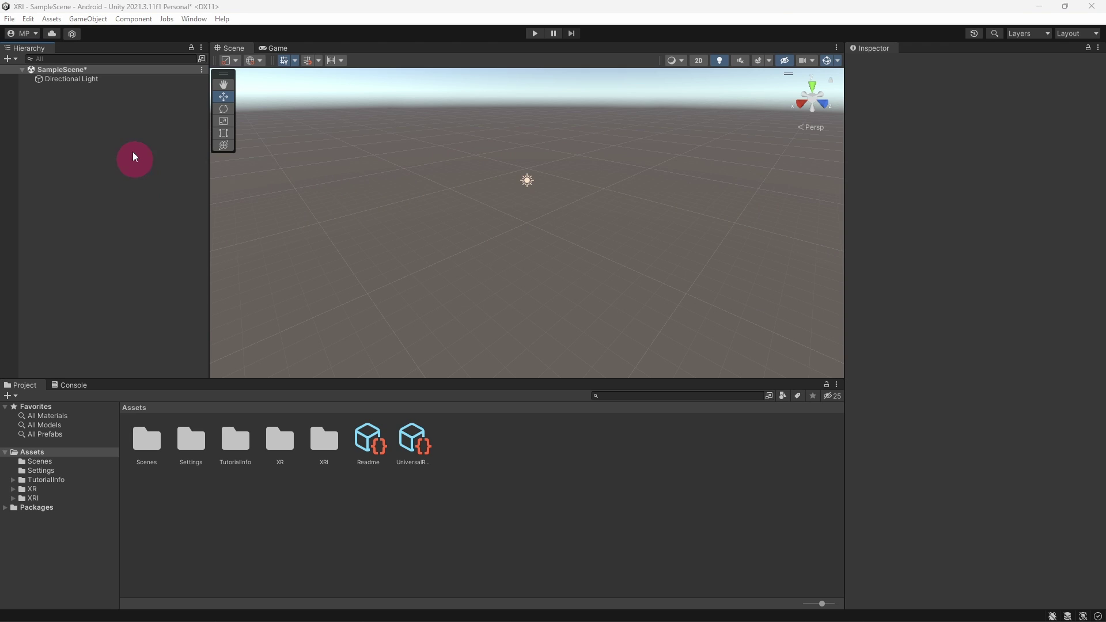
Step: Create a Plane from GameObject > 3D Object, placed at position 0,0,0
left_click(99, 22)
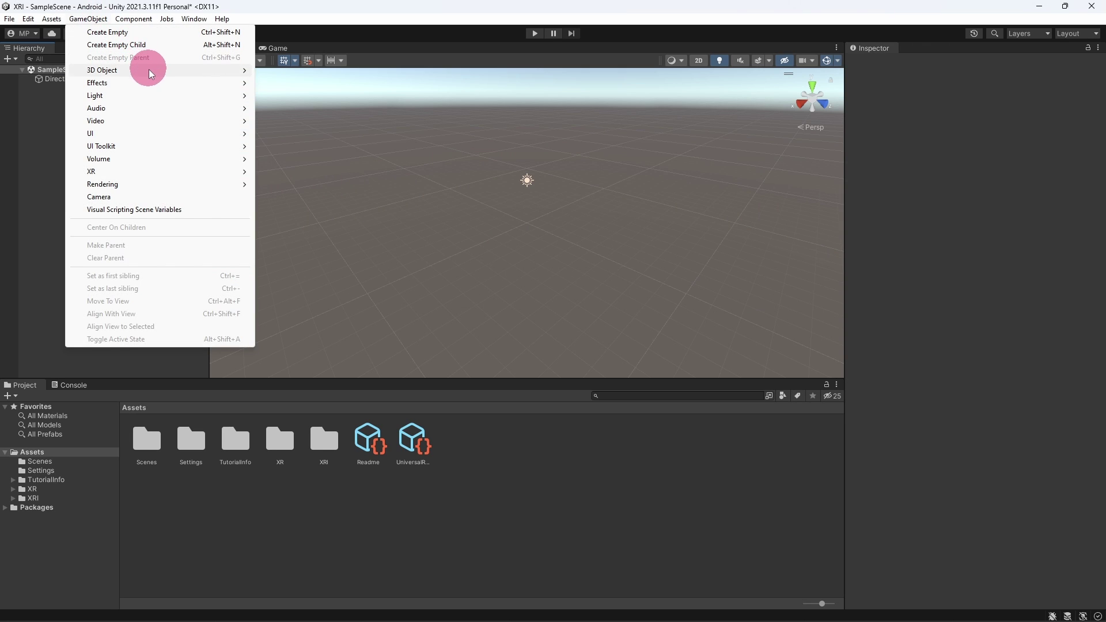
mouse_move(153, 74)
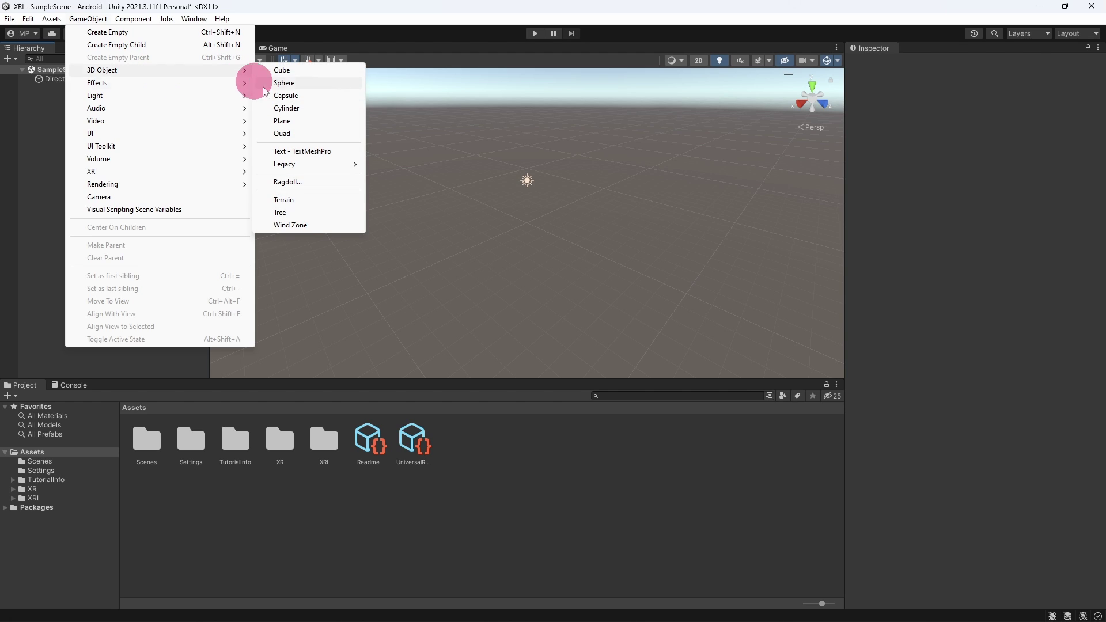
left_click(318, 121)
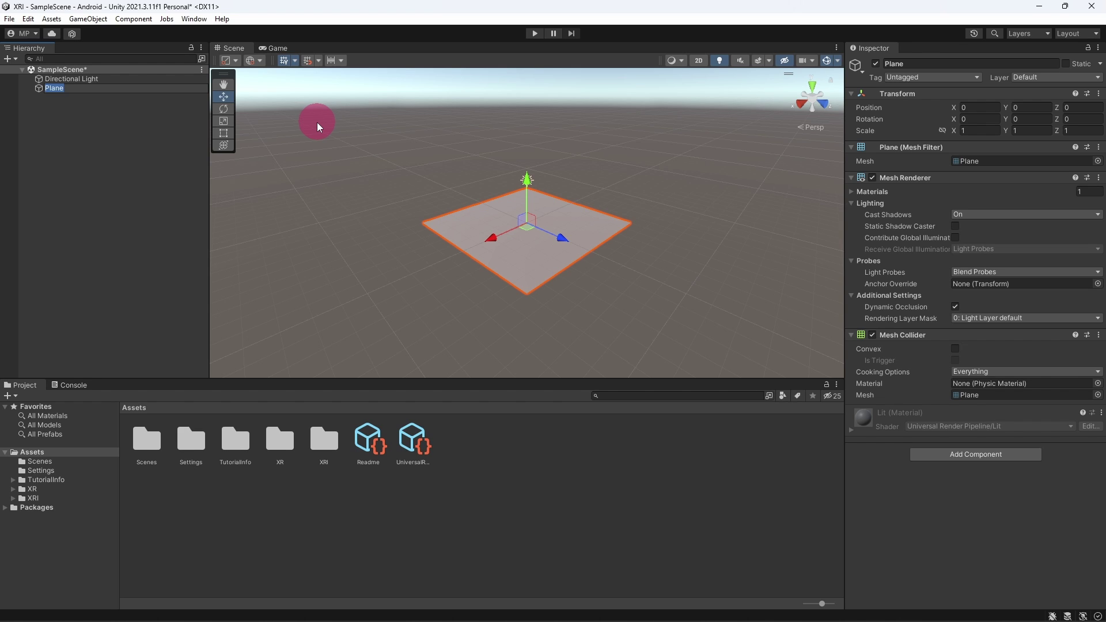
Step: Add a Cube from GameObject > 3D Object
left_click(94, 21)
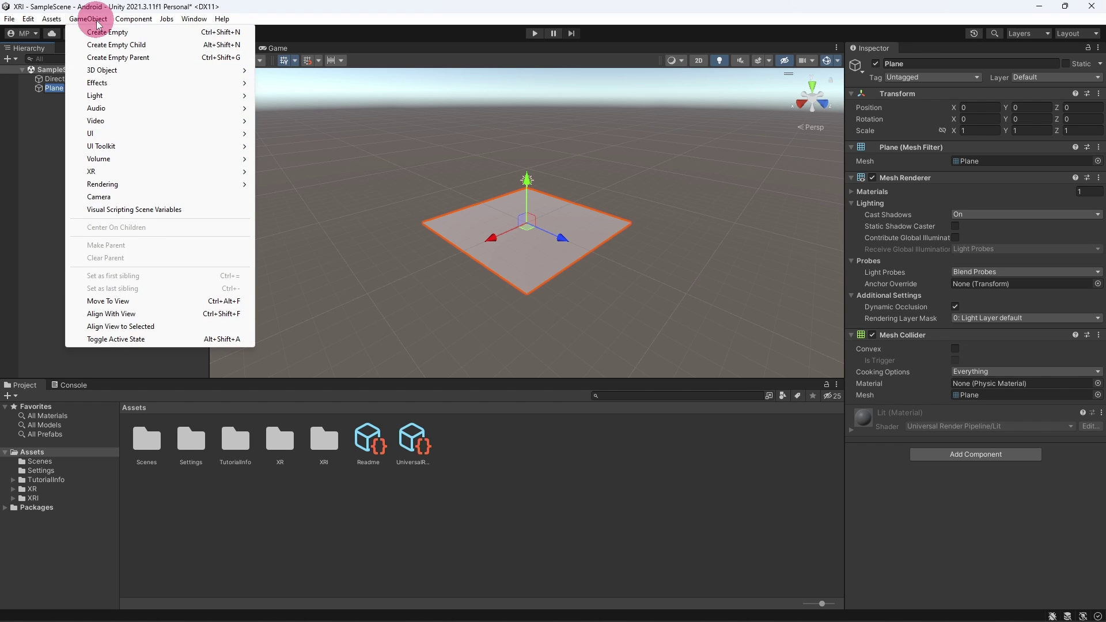
mouse_move(160, 69)
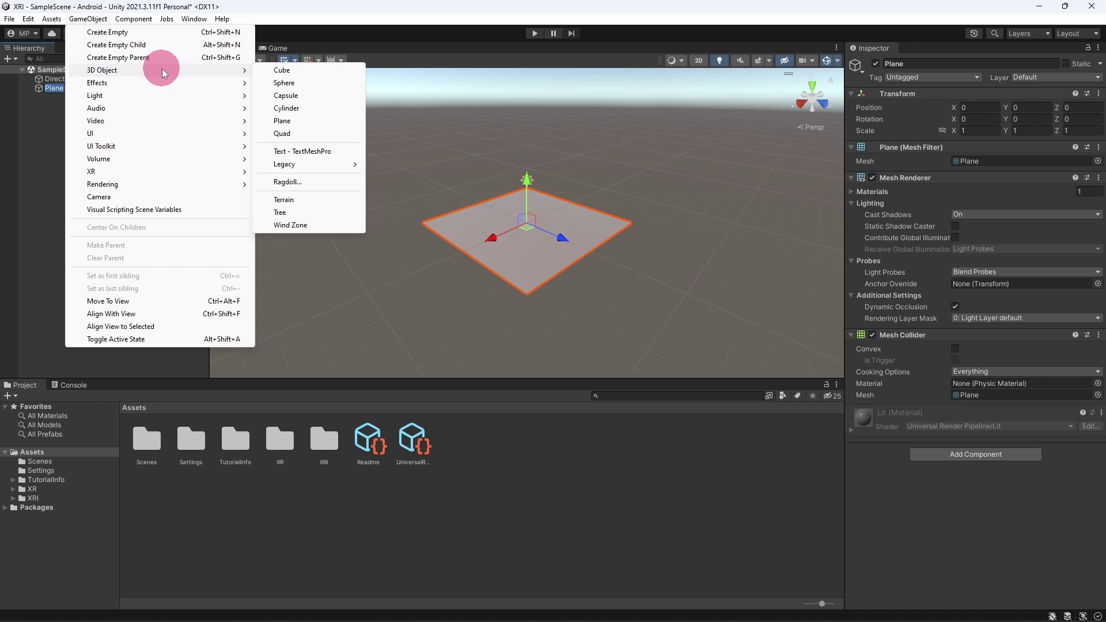
left_click(284, 71)
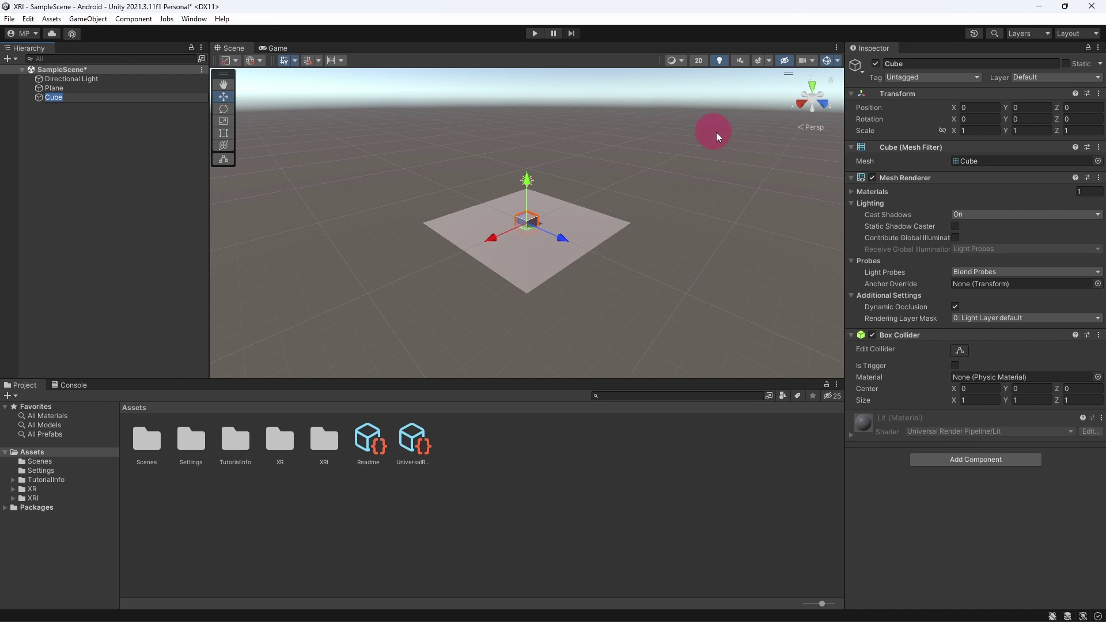
Step: Set the Cube's Position Y to 0.5, Z to 0.75 and Scale X to 3
left_click(1034, 108)
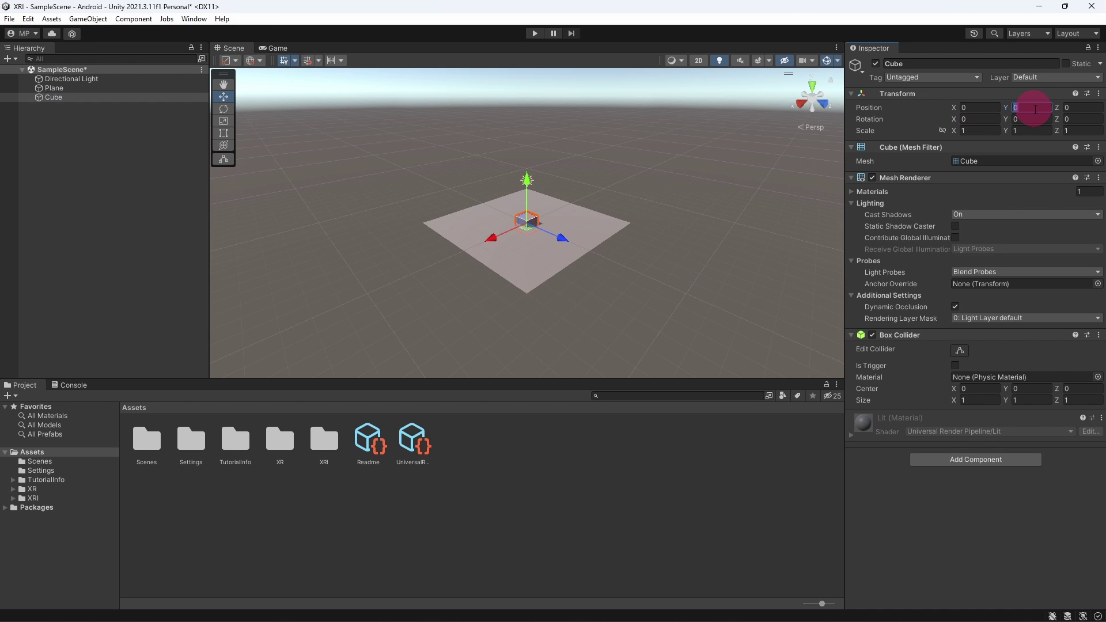
type("0.5")
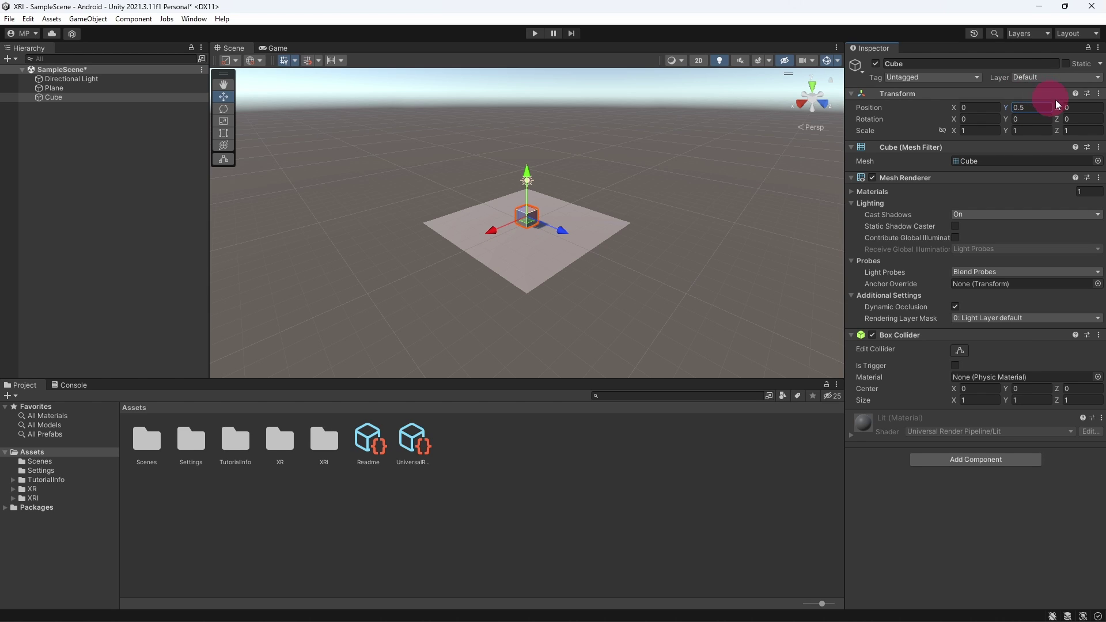
left_click(1090, 107)
type("0.75")
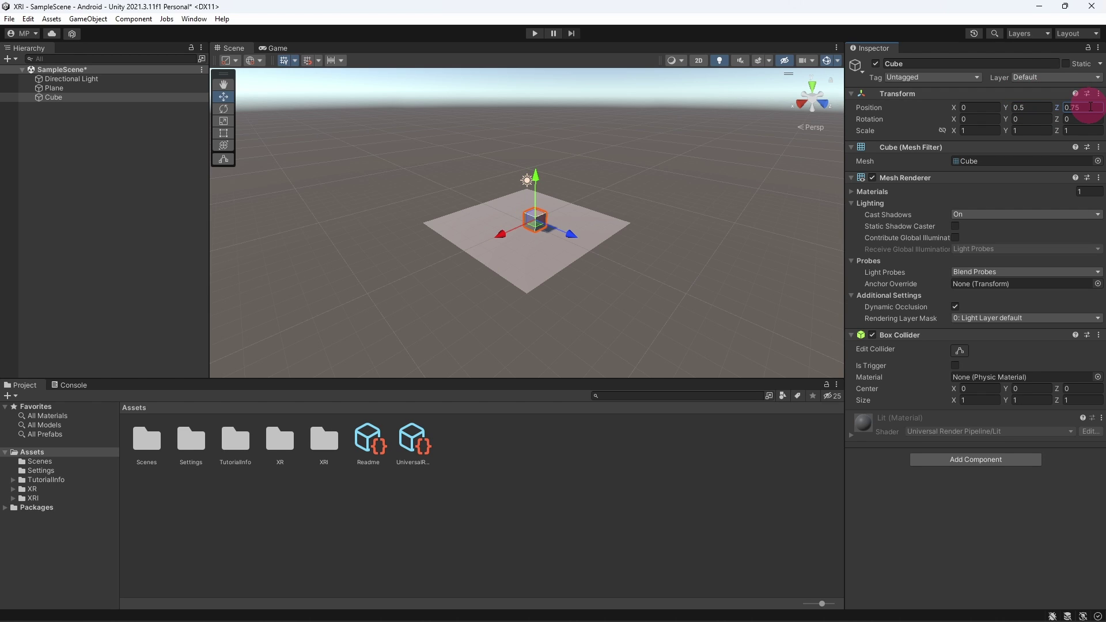
left_click(994, 128)
type("3")
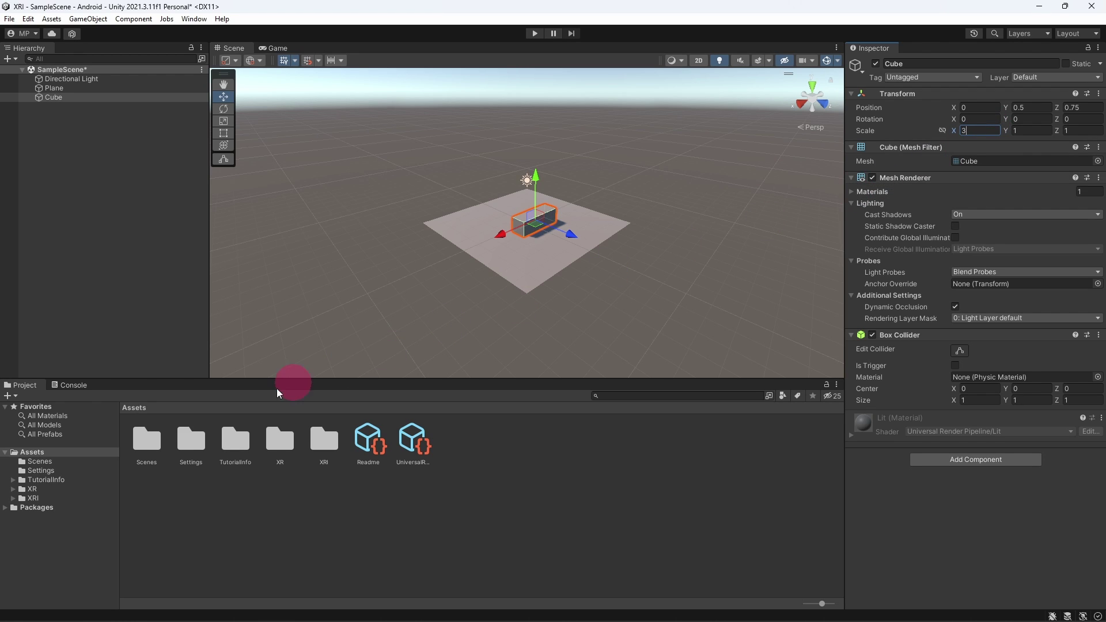
right_click(92, 448)
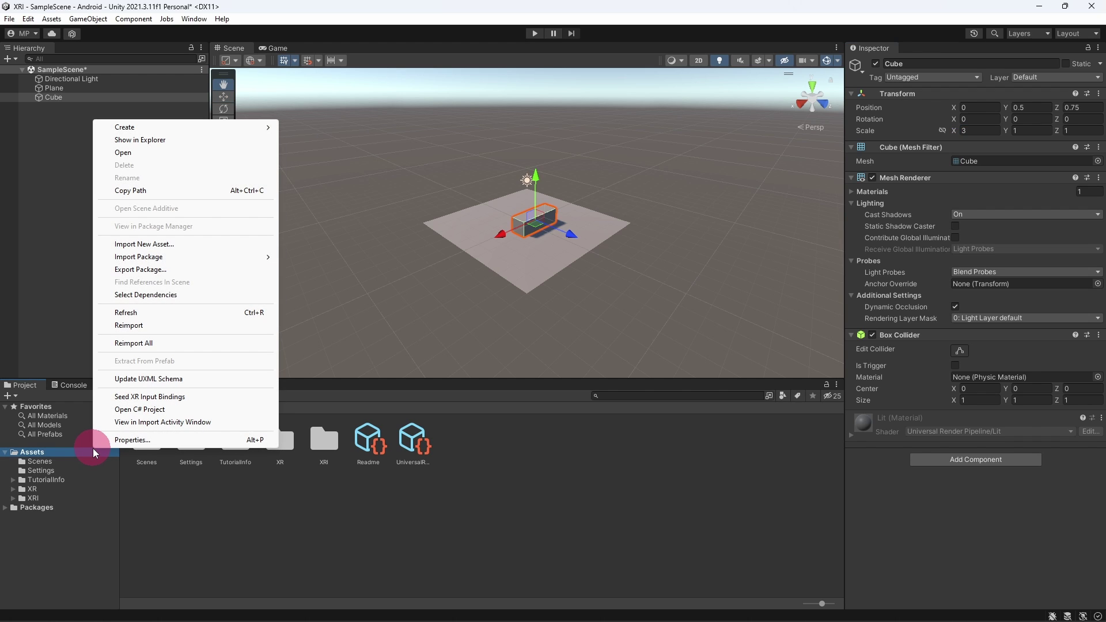
Step: Create a folder named Materials in Assets and open it
mouse_move(183, 127)
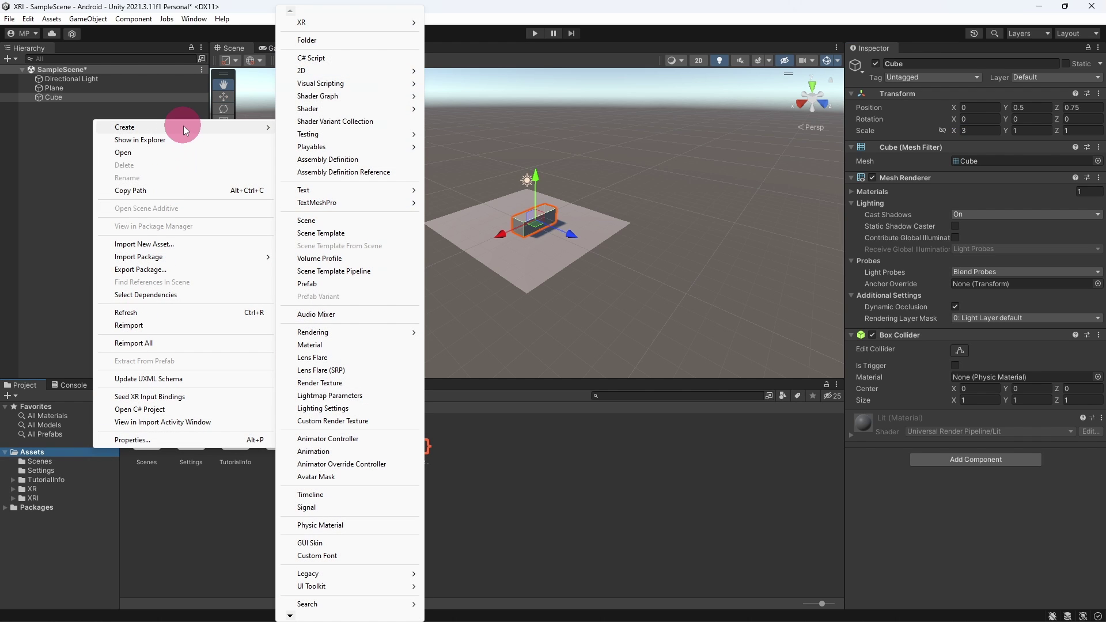
left_click(339, 41)
type("Material")
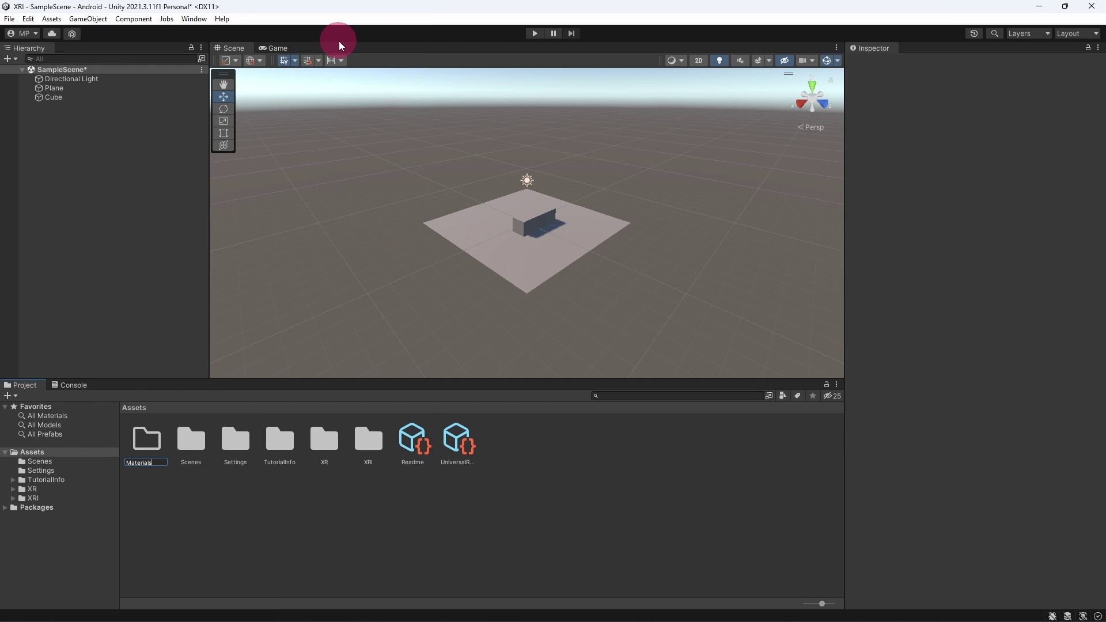
type("s")
key("Return")
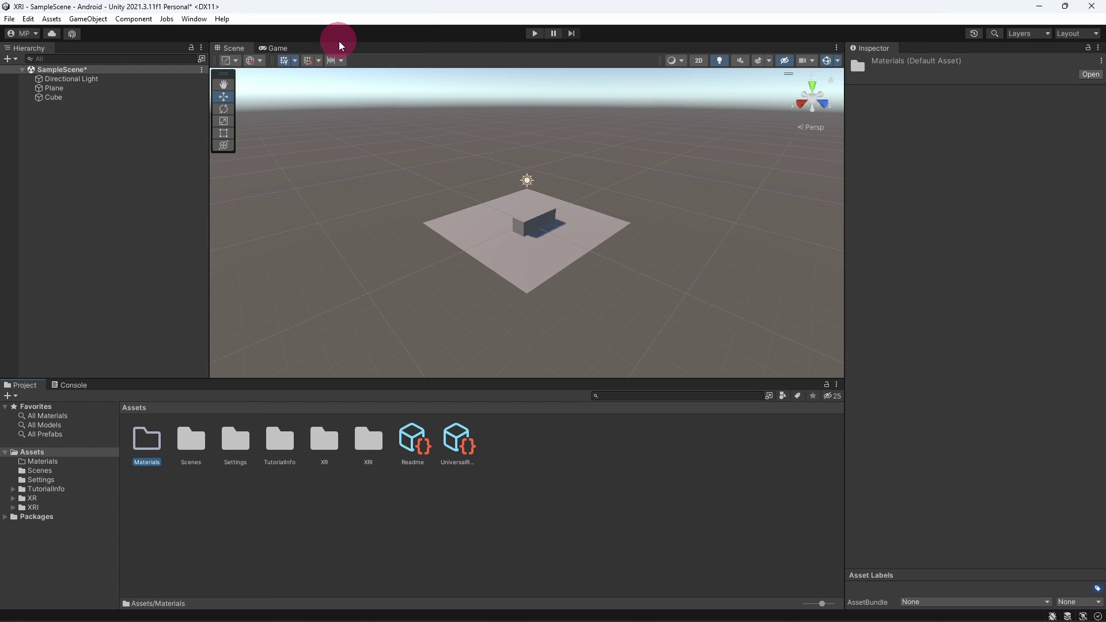
double_click(130, 445)
left_click(284, 417)
Step: Create a new material inside Materials named Pink Material
right_click(229, 444)
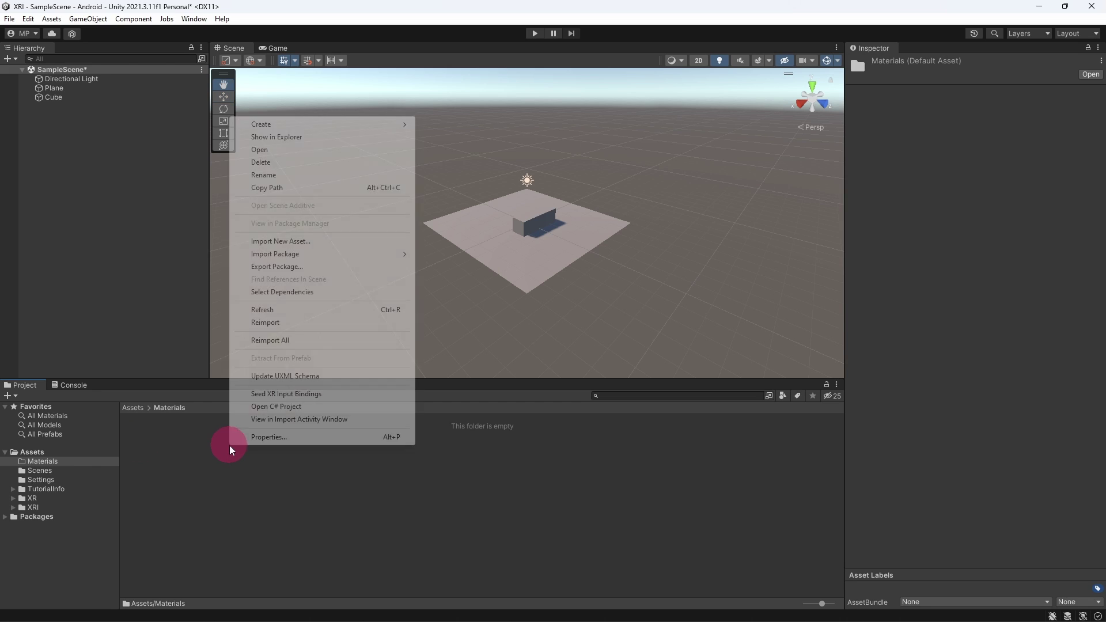
mouse_move(292, 122)
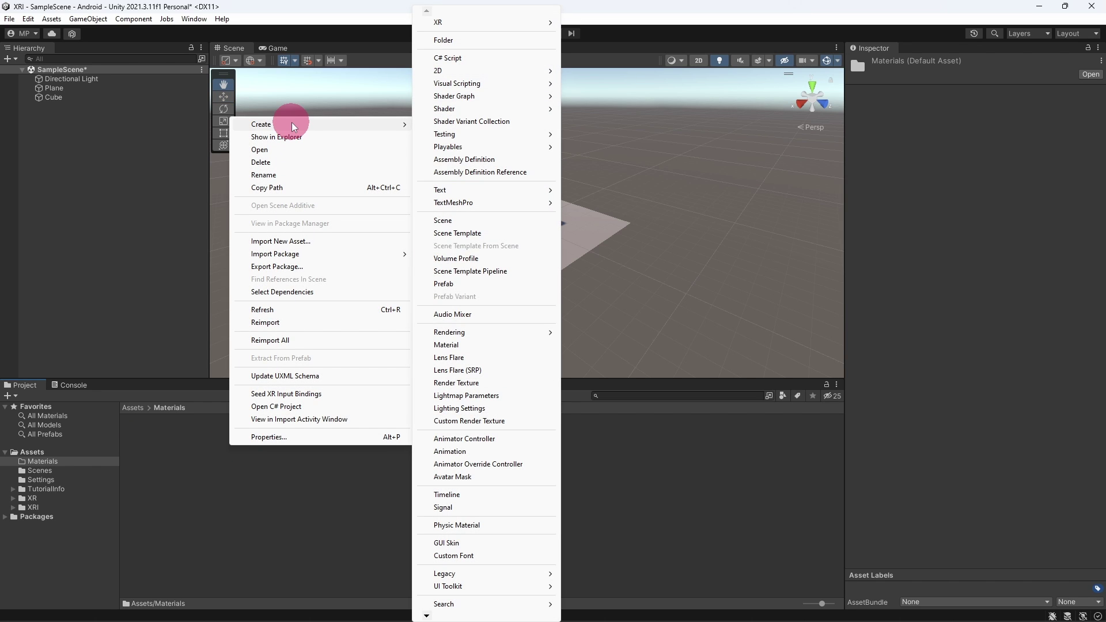
left_click(490, 346)
type("Pink Material")
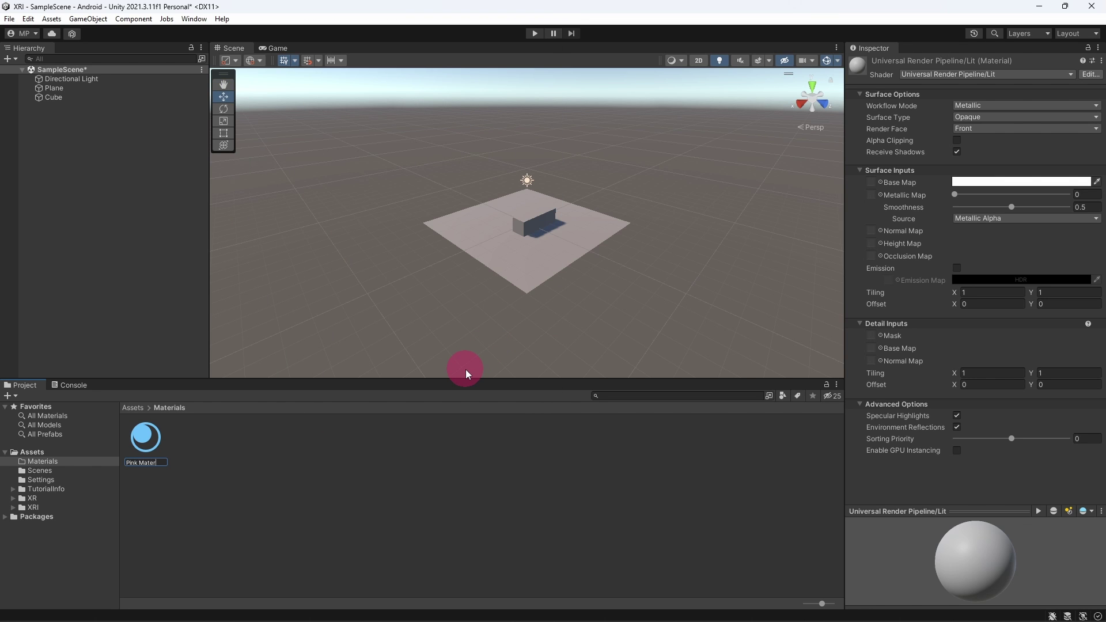
key("Return")
Step: Set Pink Material's Base Map colour to hexadecimal E1225E
left_click(996, 182)
left_click(1088, 421)
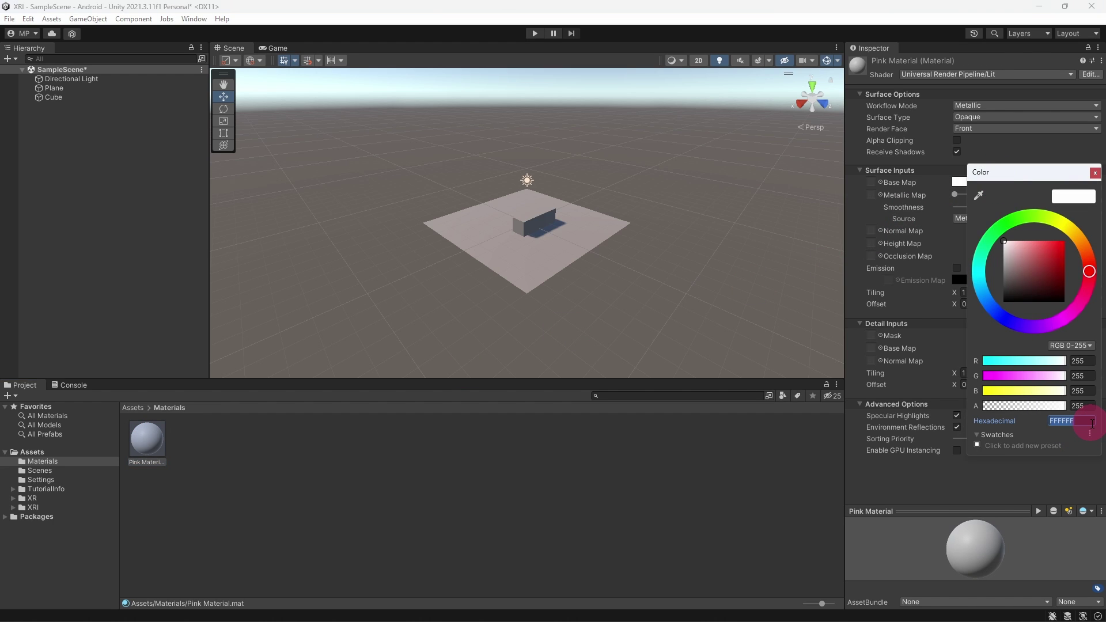
type("E1225E")
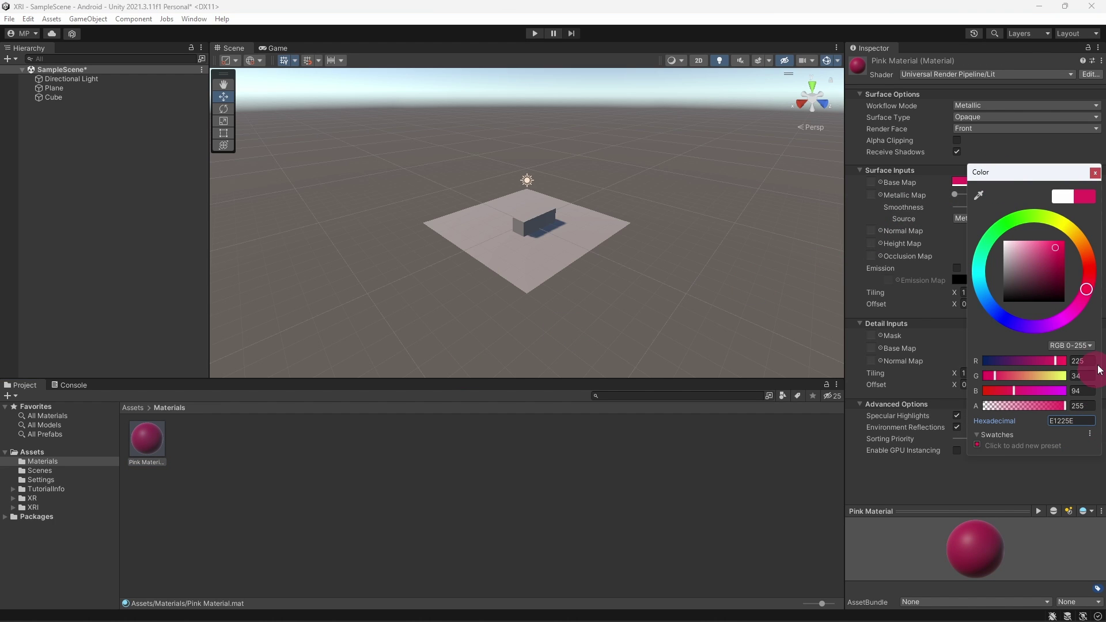
left_click(1096, 173)
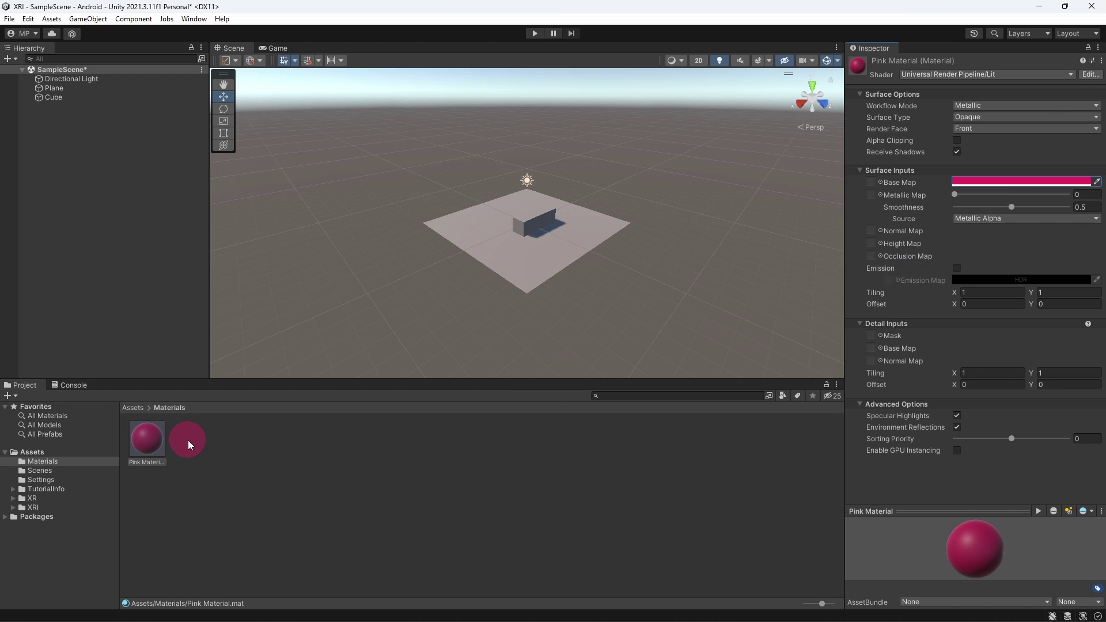
Step: Apply Pink Material to the Cube and save the scene
left_click_drag(164, 438, 538, 219)
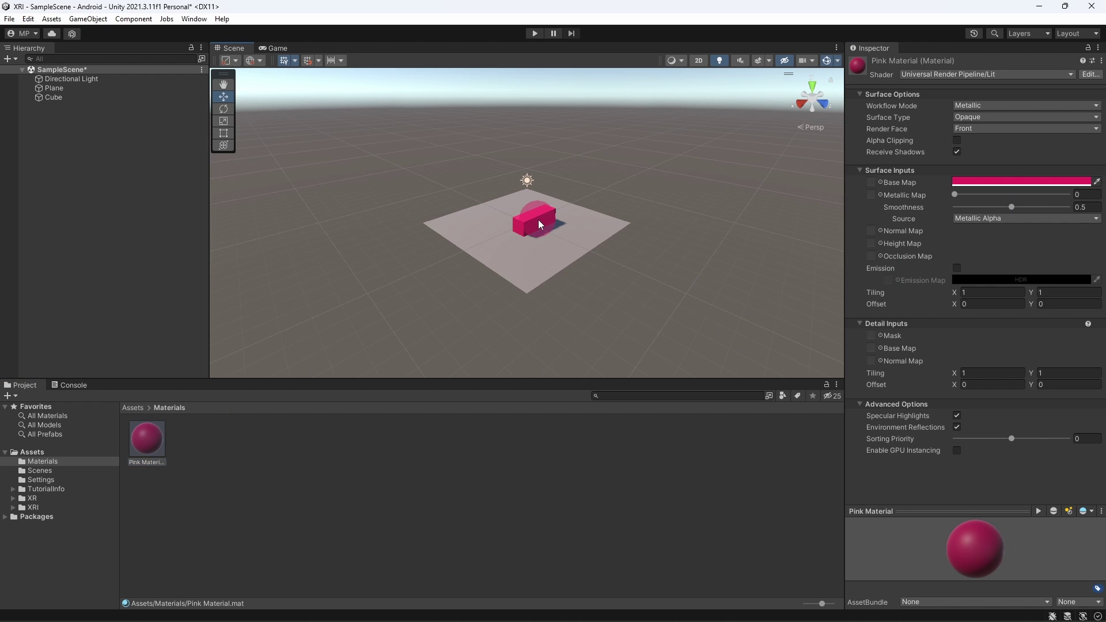
key("ctrl+s")
left_click(495, 479)
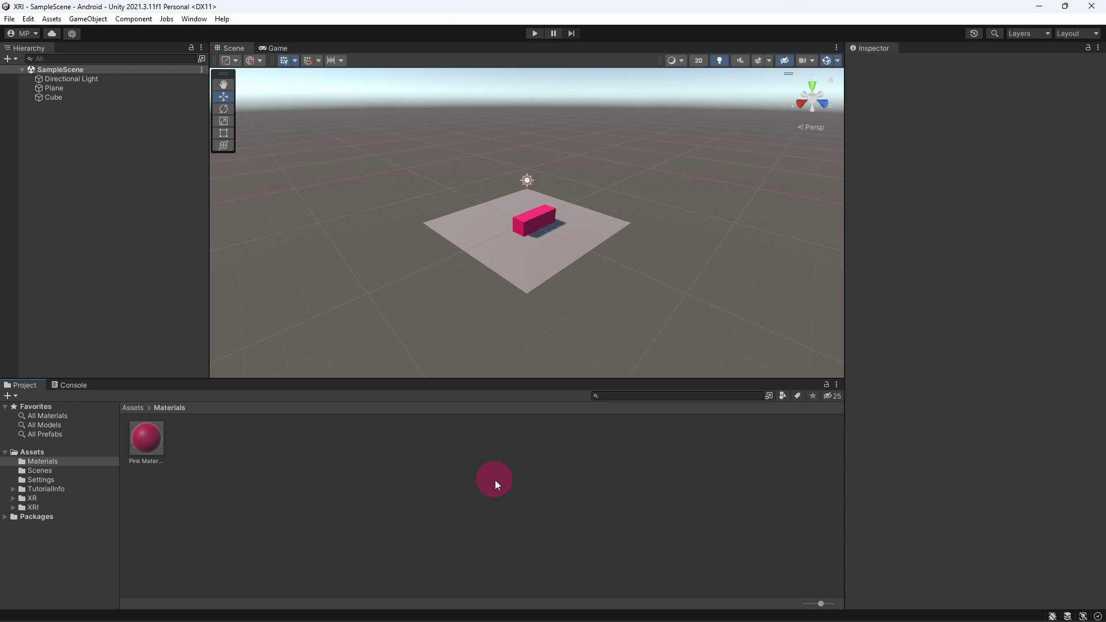
Step: Add an XR Origin (Action-based) from the Hierarchy's XR create menu
right_click(84, 220)
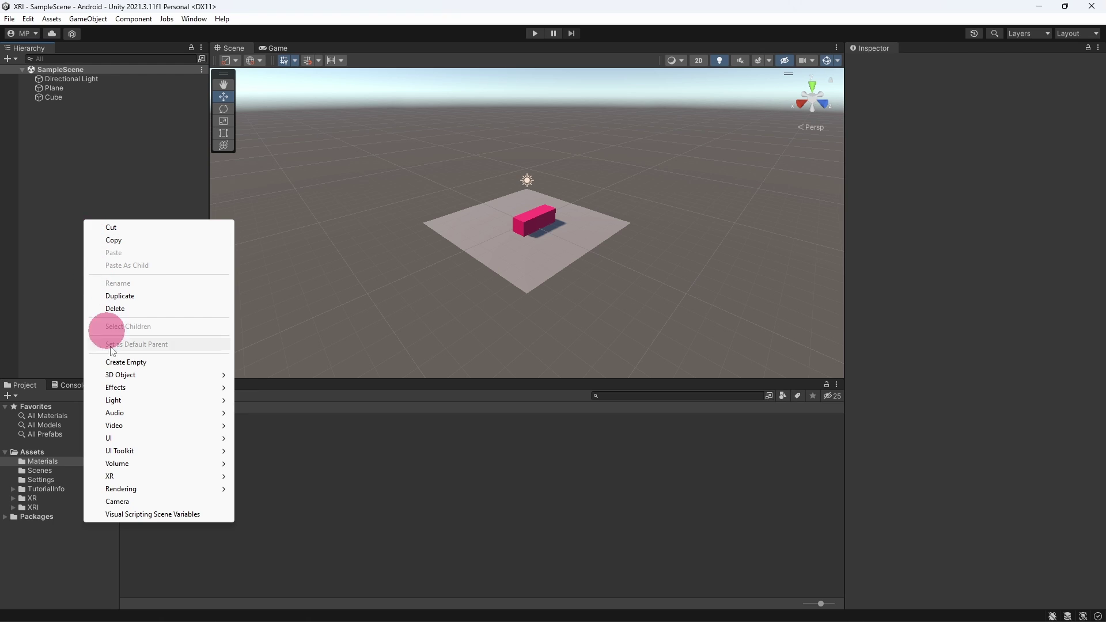
mouse_move(144, 476)
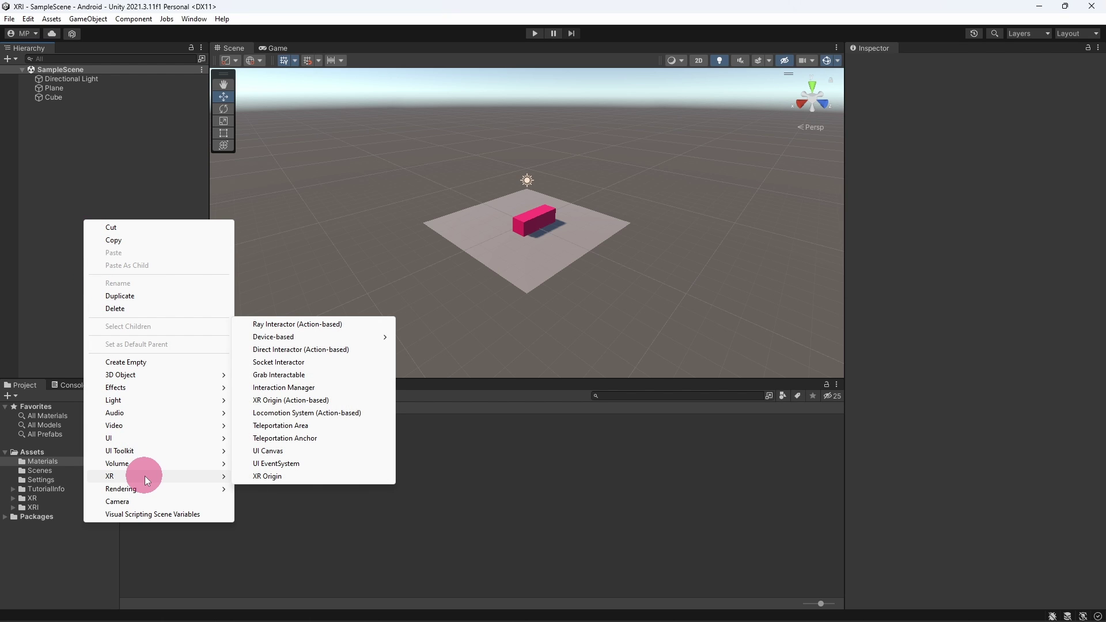
left_click(285, 399)
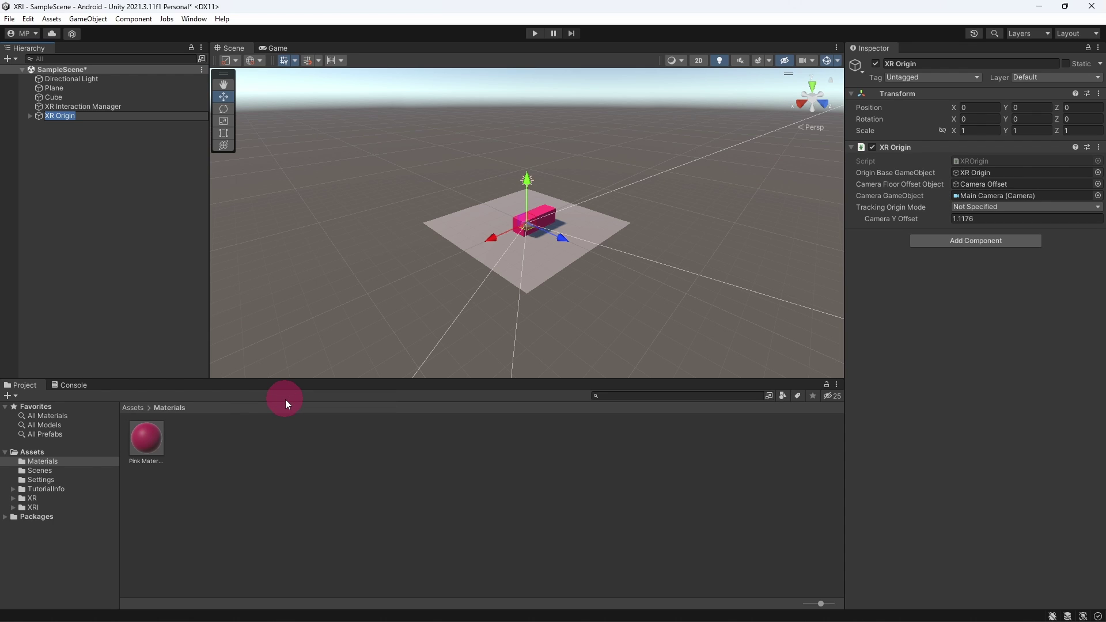
left_click(32, 117)
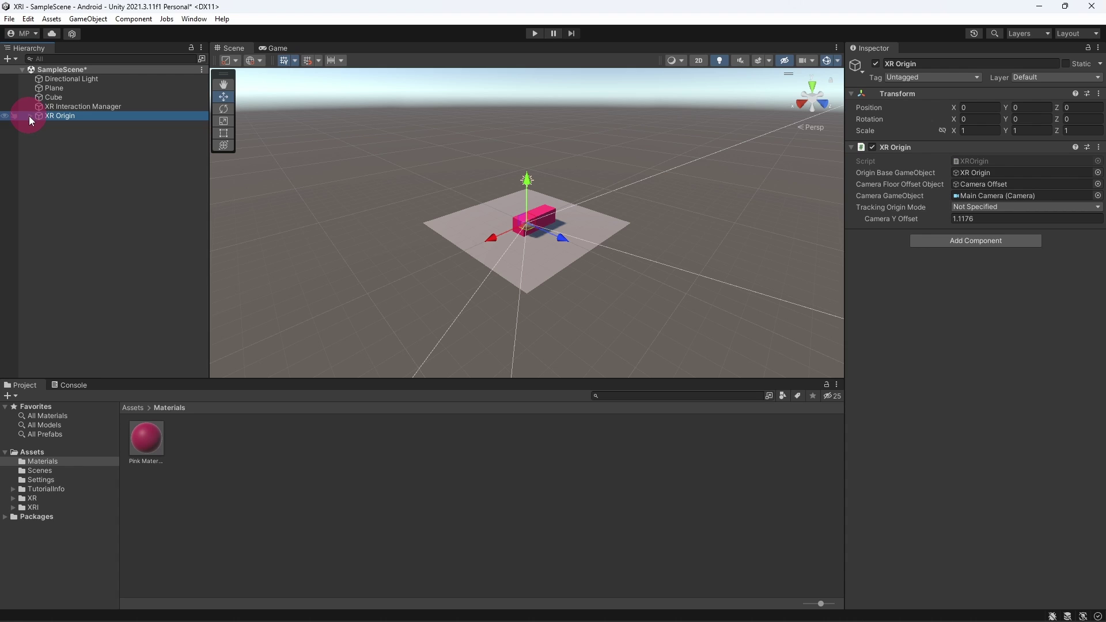
Step: Expand XR Origin and Camera Offset, then inspect Main Camera, both hand controllers and XR Origin
left_click(30, 116)
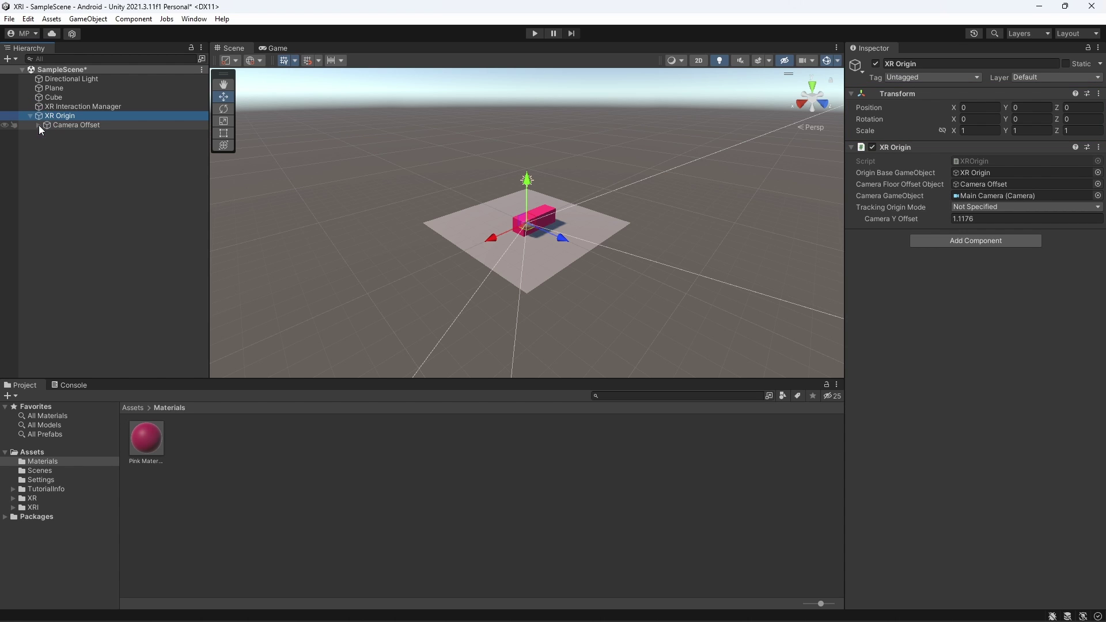
left_click(39, 125)
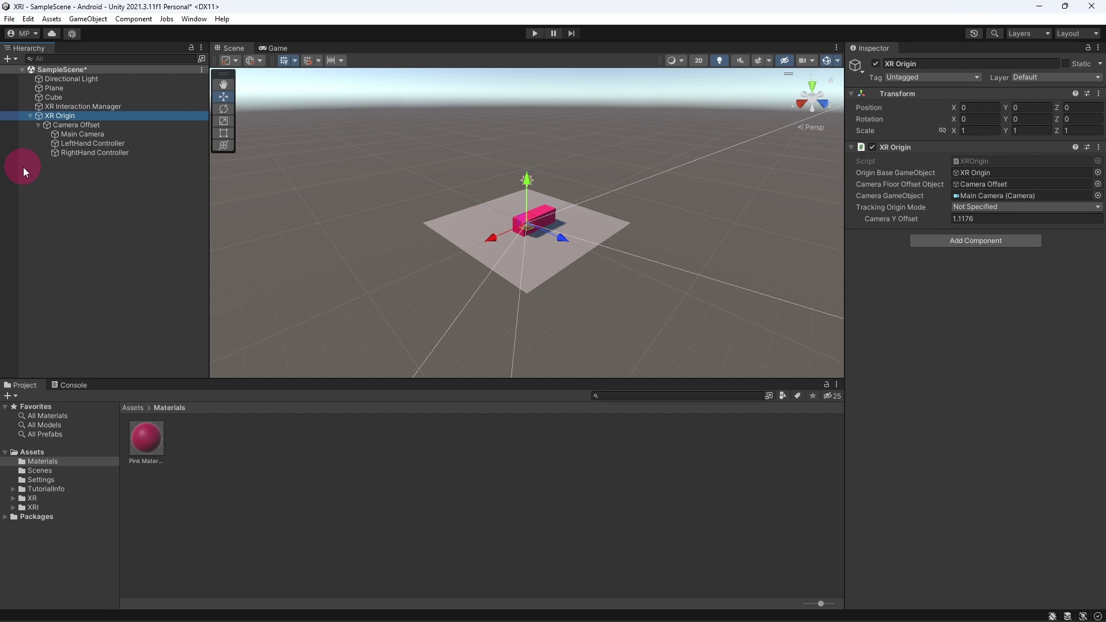
left_click(146, 133)
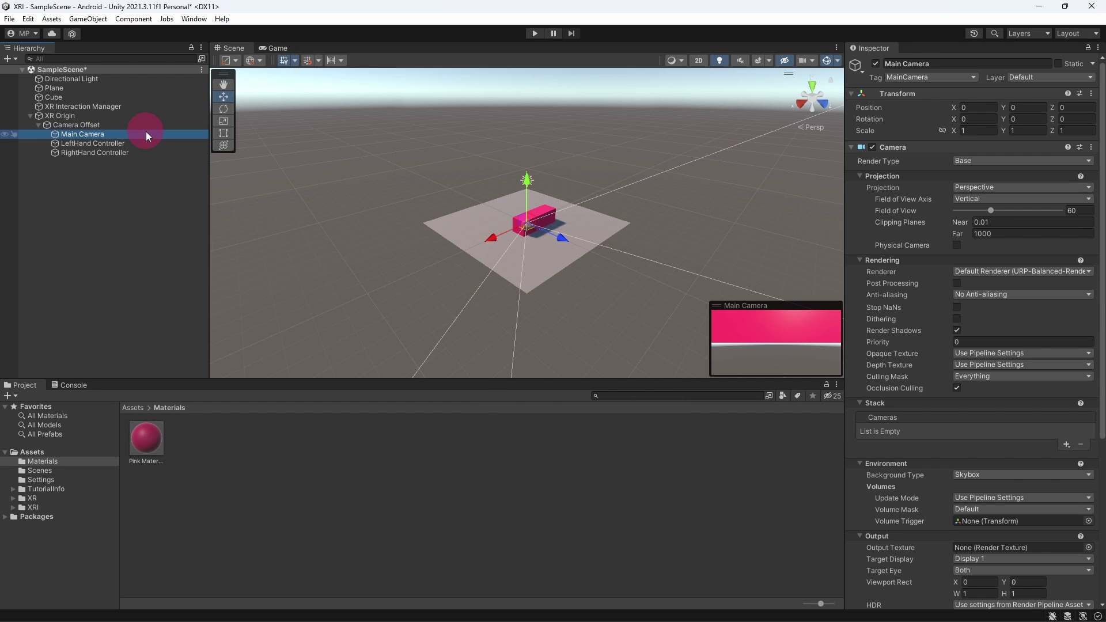
left_click(157, 142)
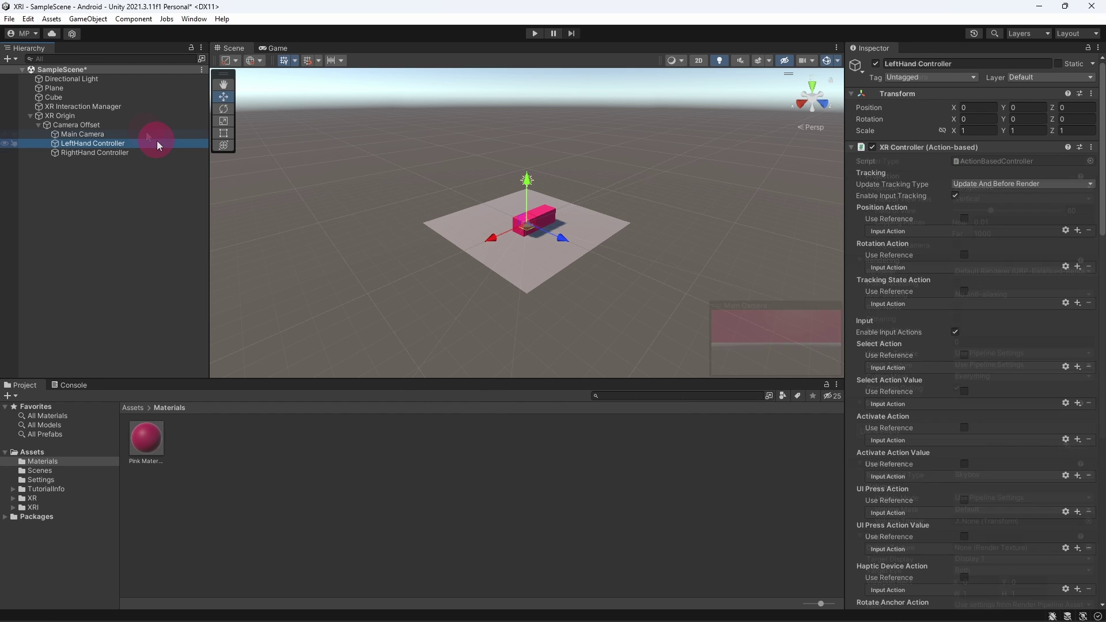
left_click(162, 151)
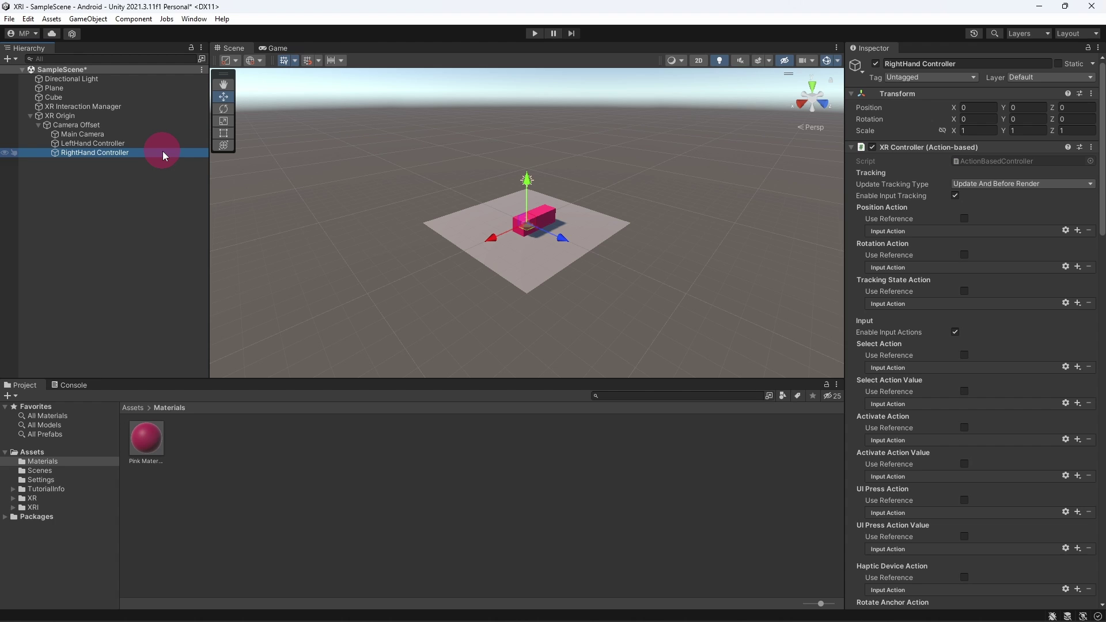
left_click(60, 115)
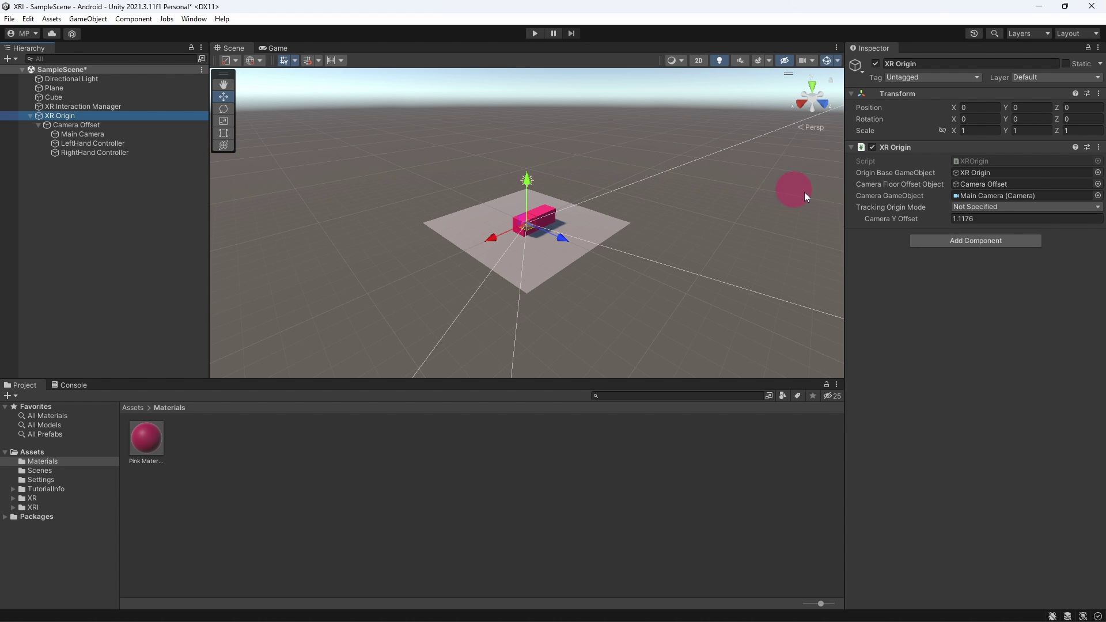
Step: Set the XR Origin's Tracking Origin Mode to Floor
left_click(977, 209)
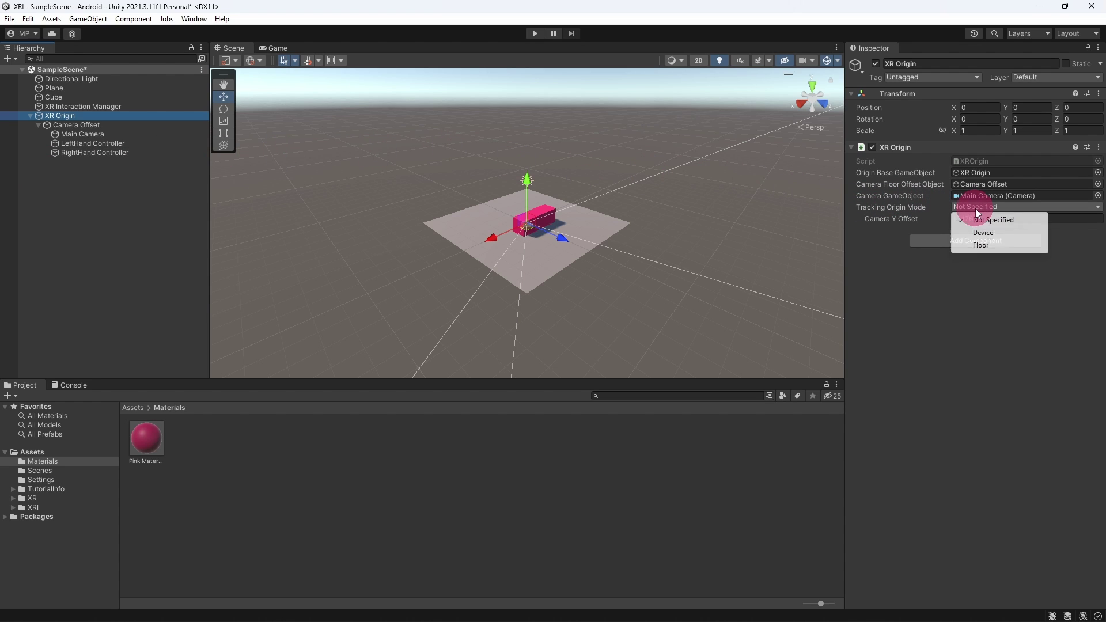
left_click(976, 249)
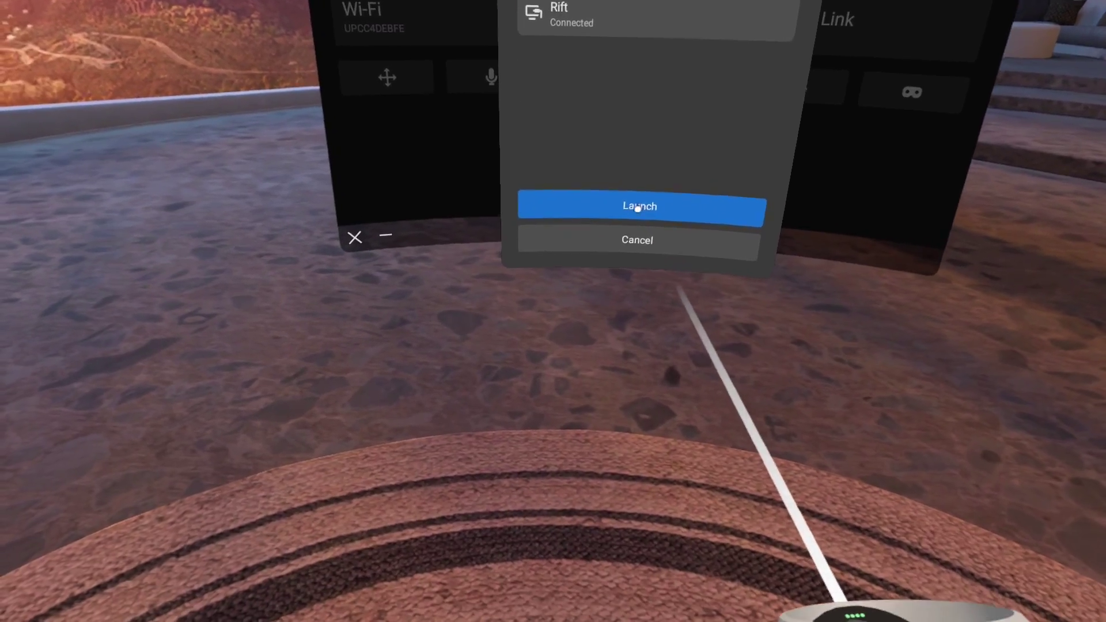
Step: Launch Quest Link from the headset's dialog
left_click(605, 208)
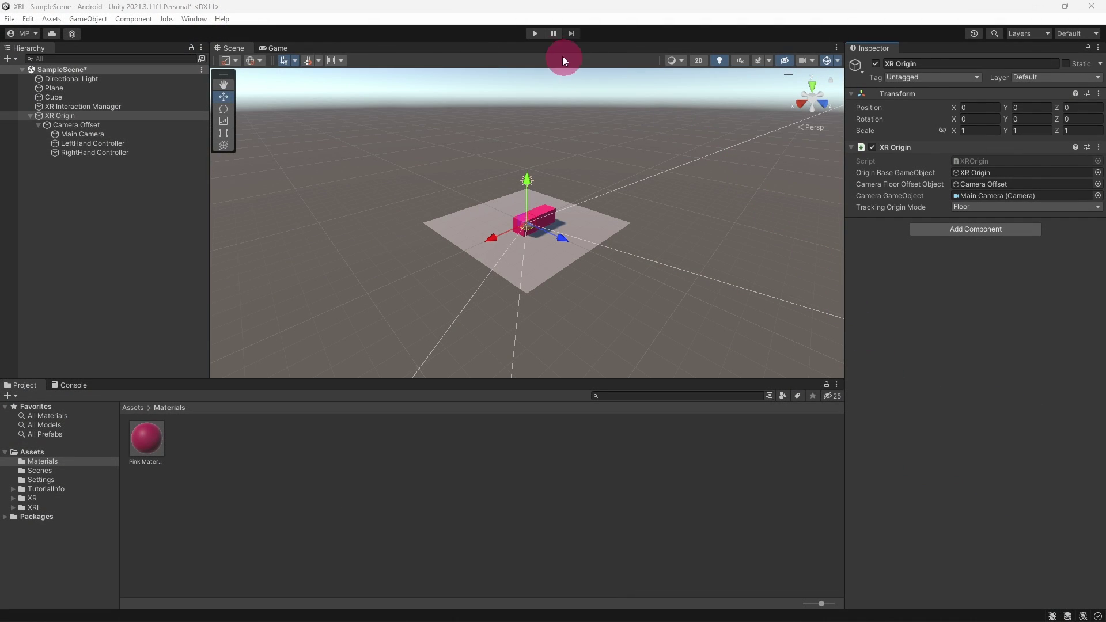
Step: Run SampleScene in Play mode through the headset, stop it, and save
left_click(533, 34)
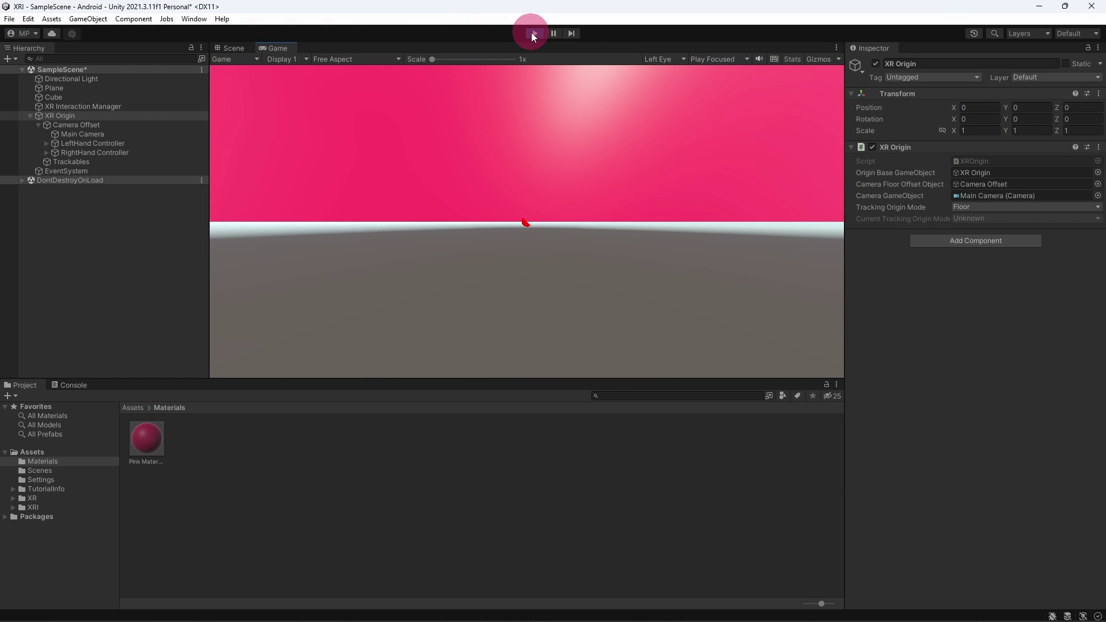
left_click(531, 32)
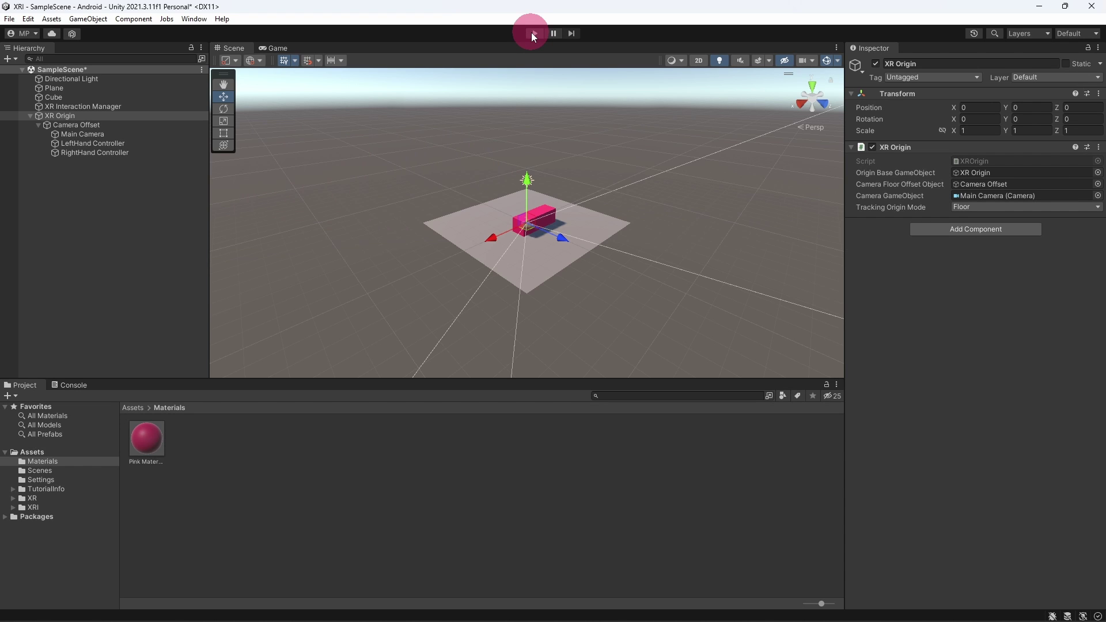
key("ctrl+s")
left_click(194, 19)
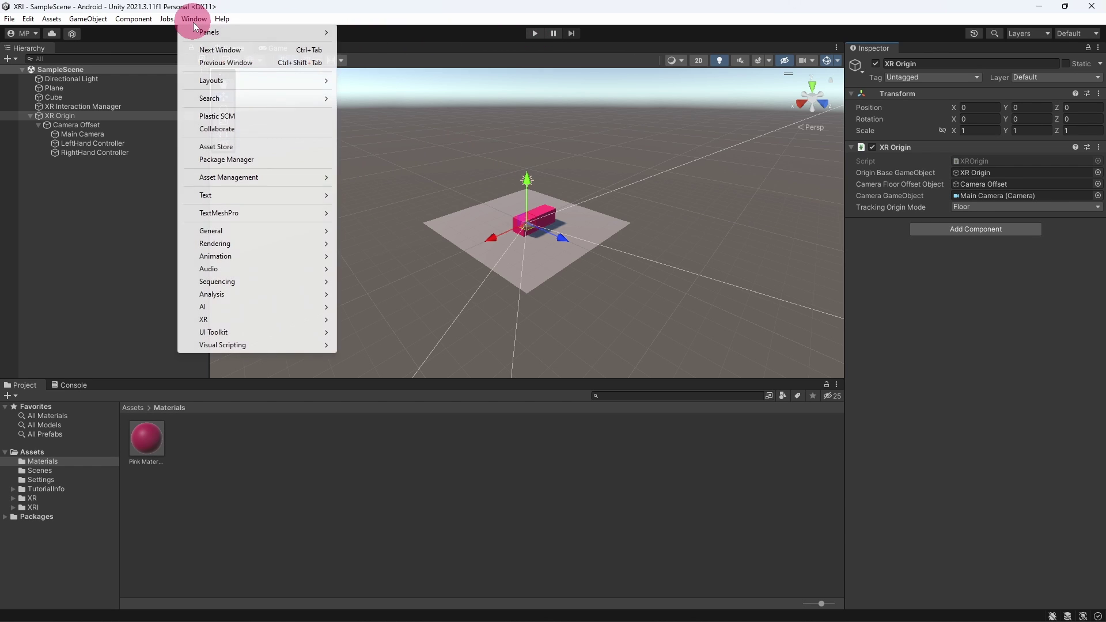
Step: Import the XR Interaction Toolkit 2.0.3 Starter Assets sample via Package Manager, then close it
left_click(281, 161)
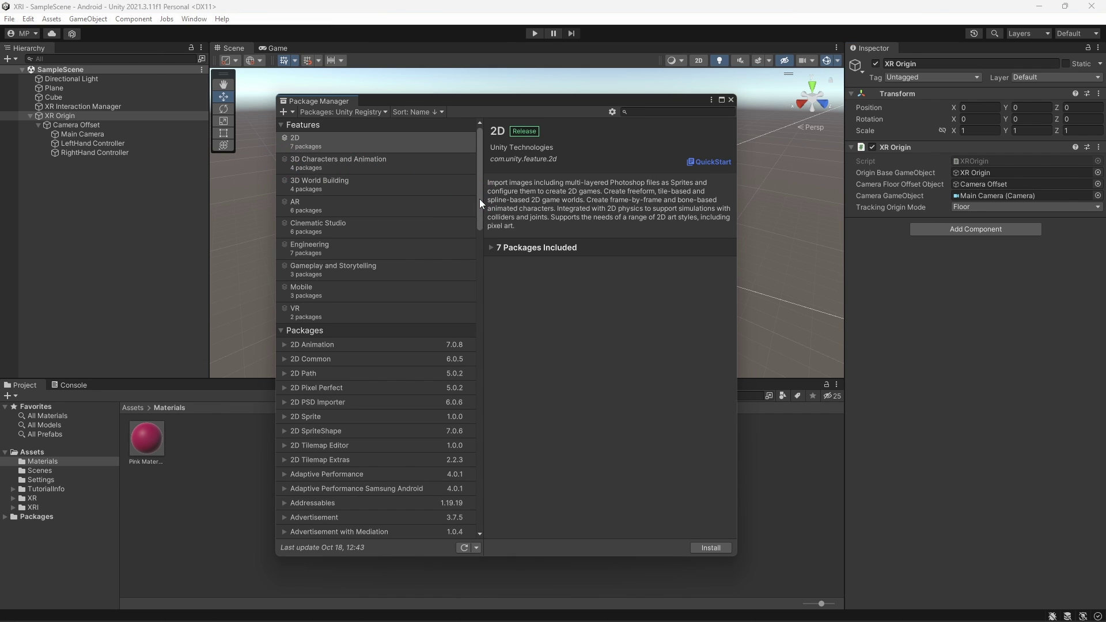
left_click_drag(479, 198, 464, 513)
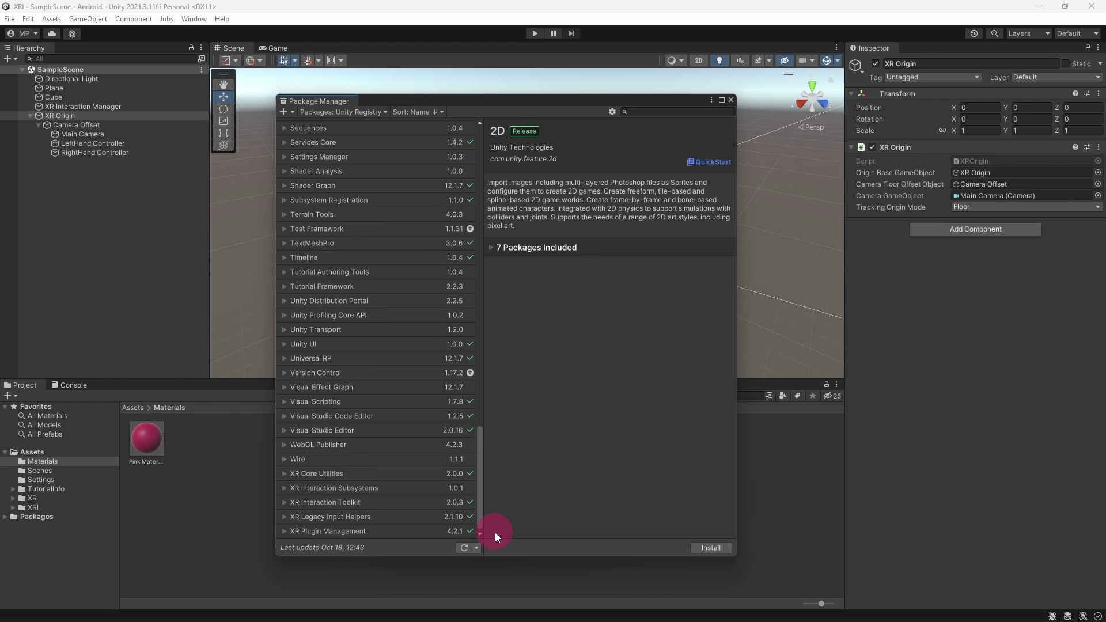
left_click(379, 500)
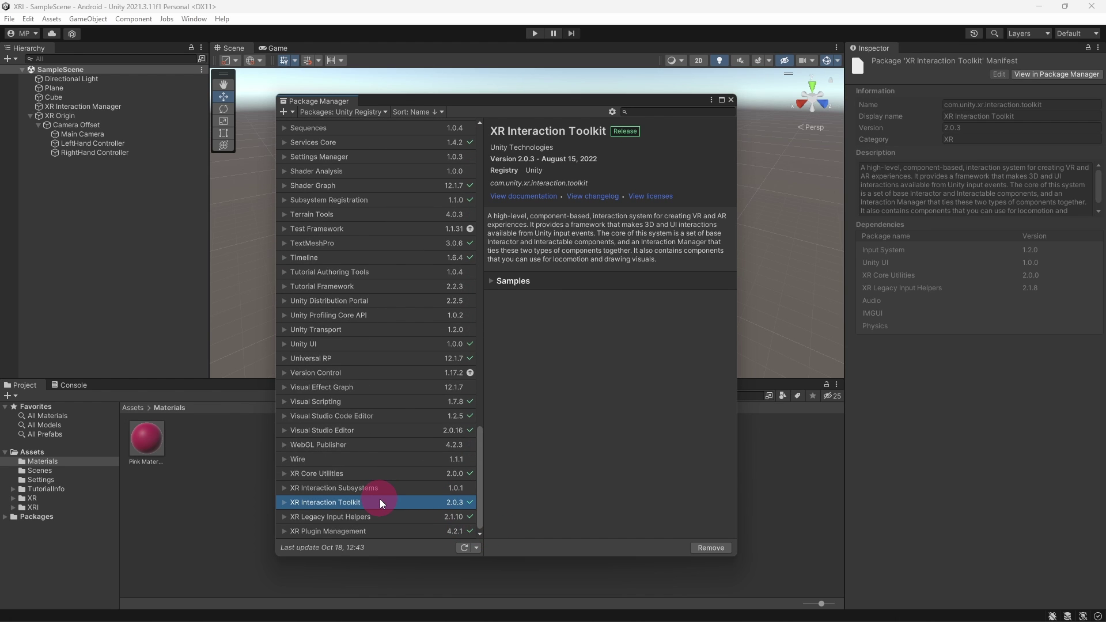
left_click(522, 283)
left_click(591, 300)
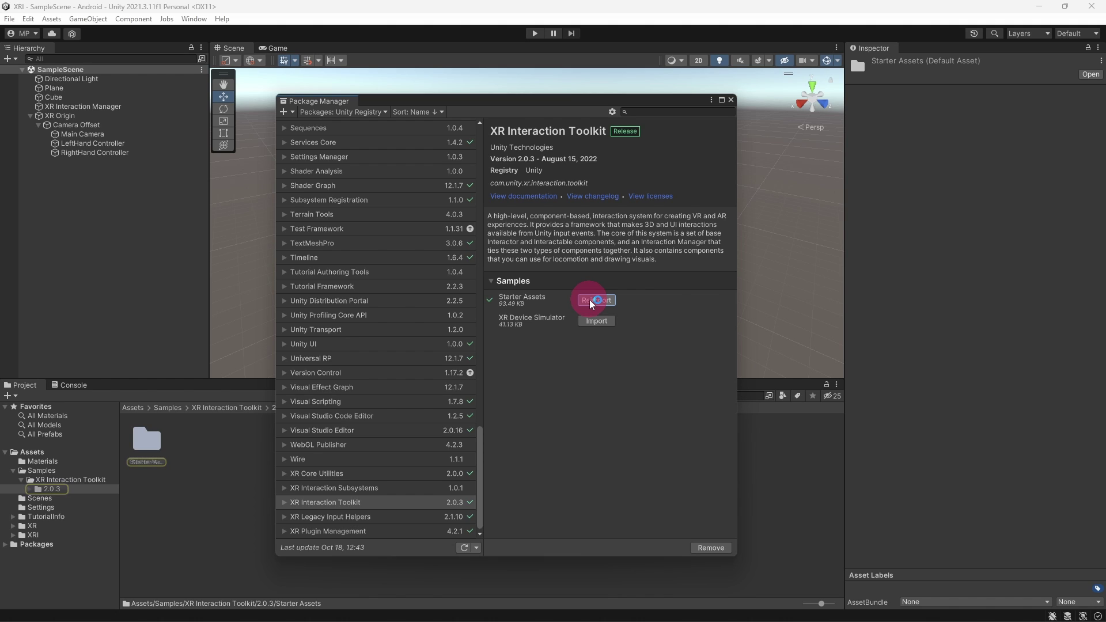
left_click(591, 300)
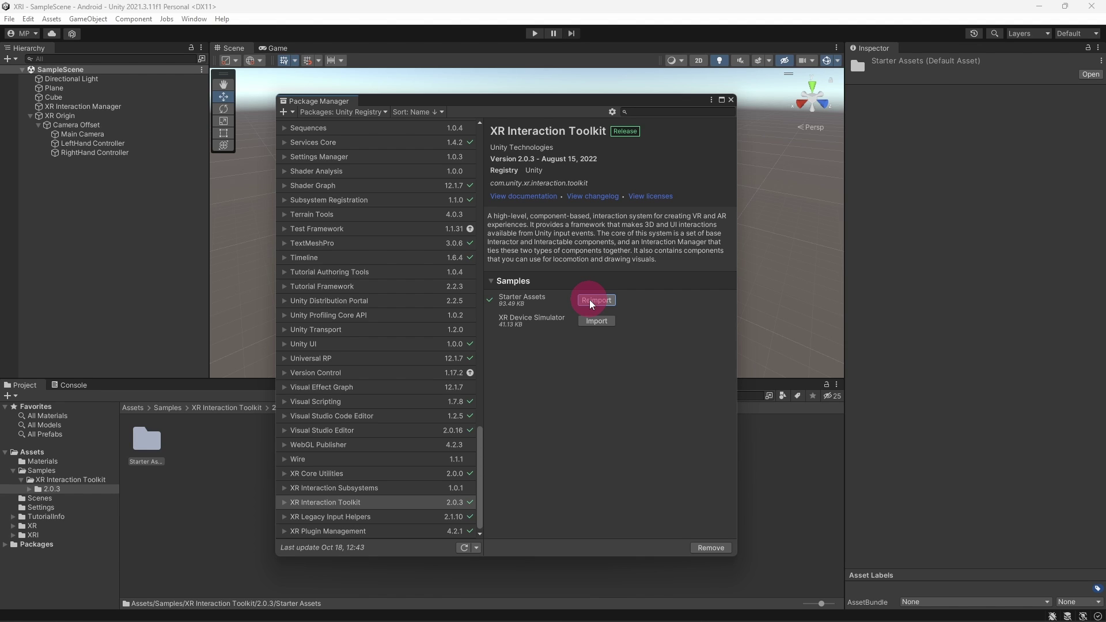
left_click(731, 100)
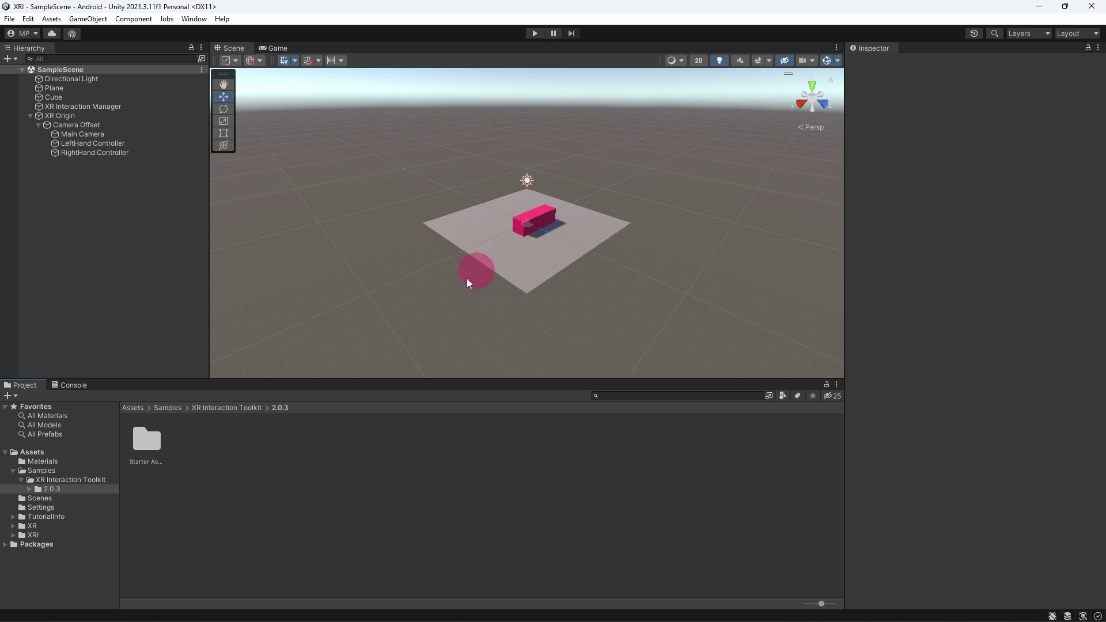
Step: Show the 2.0.3 Starter Assets folder as a list and select LeftHand Controller
left_click(30, 490)
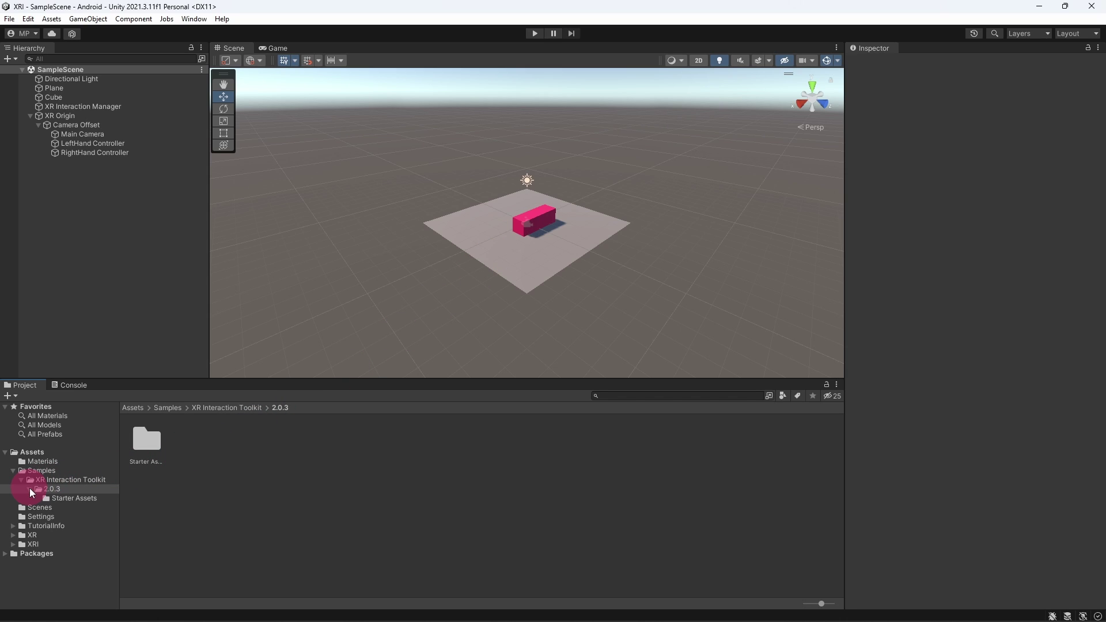
left_click(58, 498)
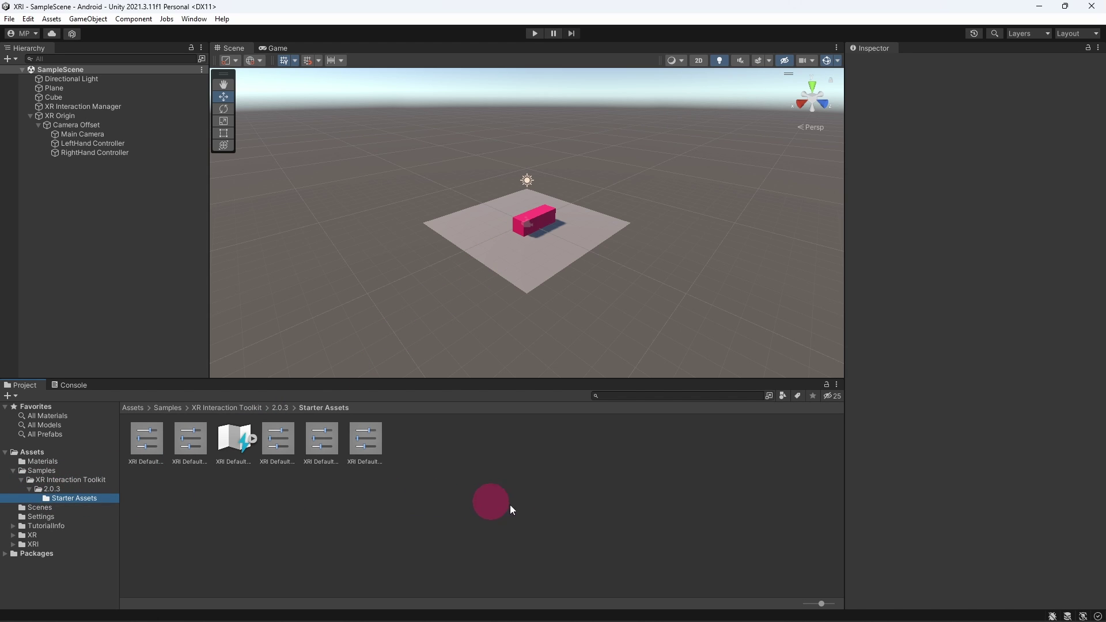
left_click_drag(823, 605, 724, 574)
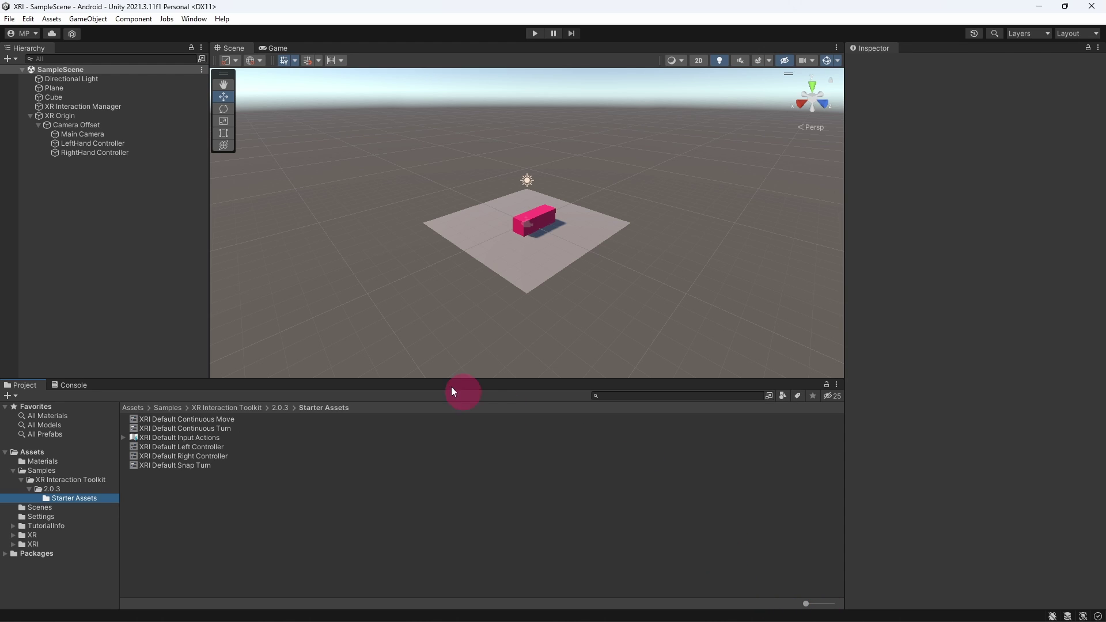
left_click(103, 144)
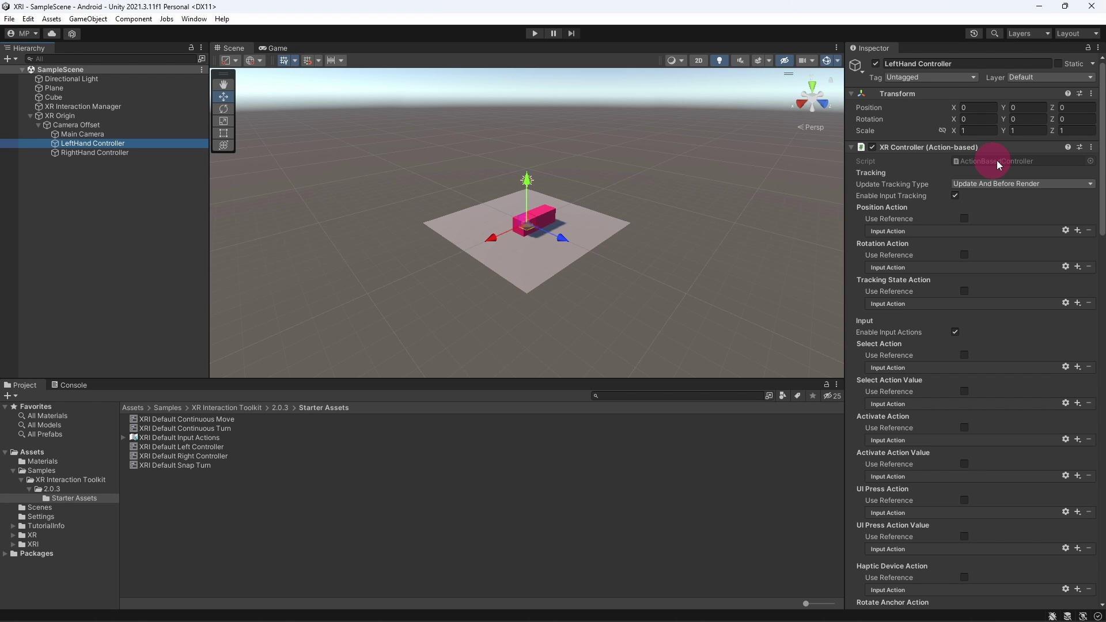
Step: Apply the XRI Default Left Controller preset to LeftHand Controller's XR Controller
left_click(1079, 148)
left_click(1080, 150)
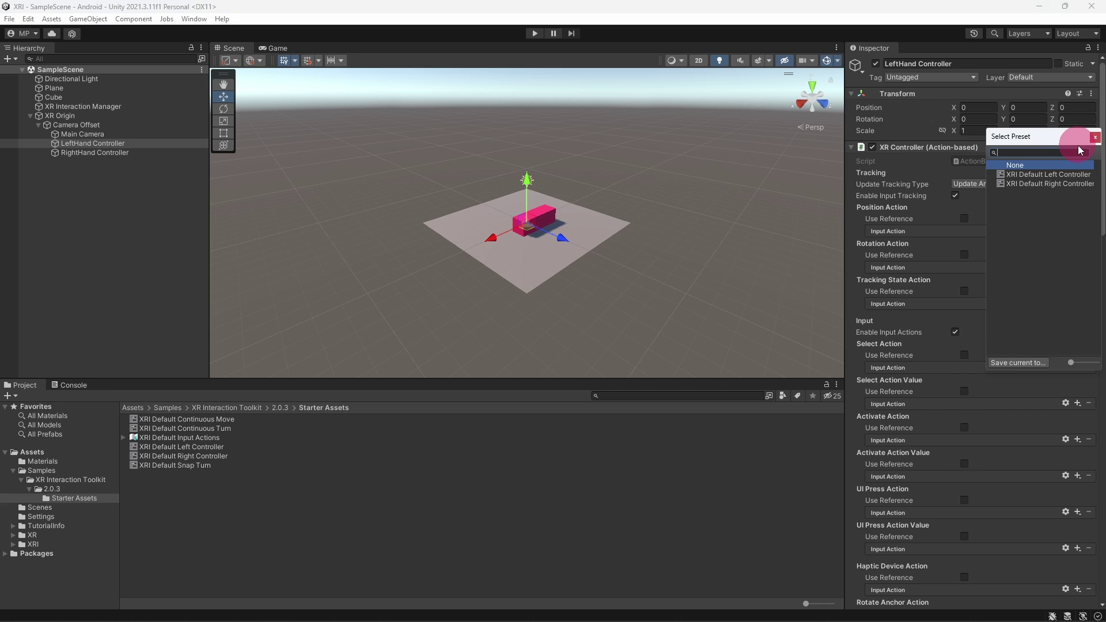
left_click(1062, 174)
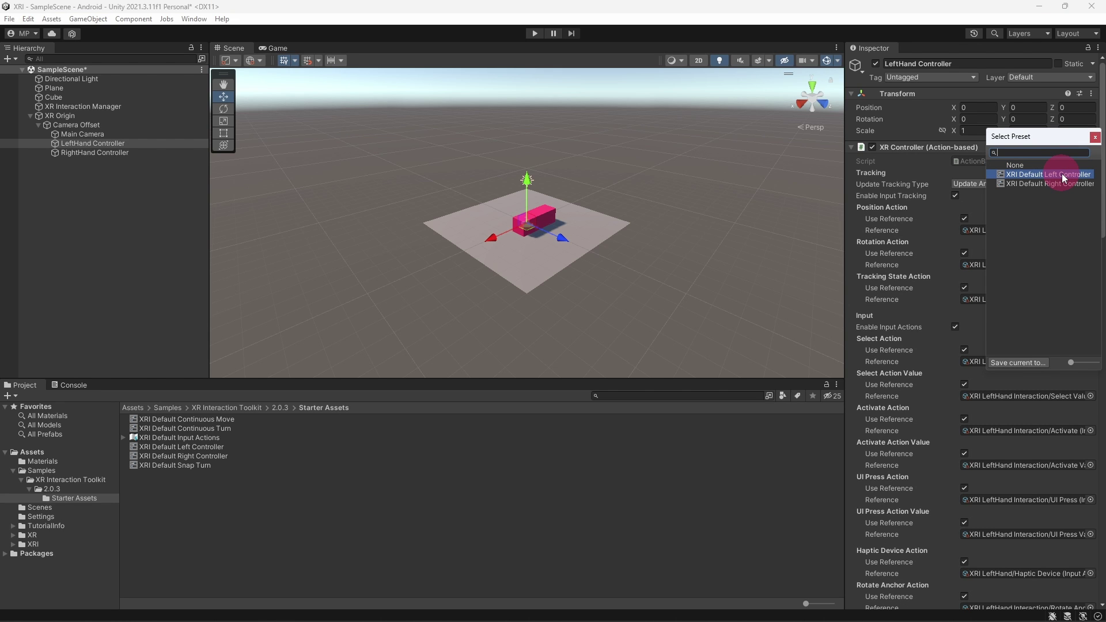
left_click(1093, 139)
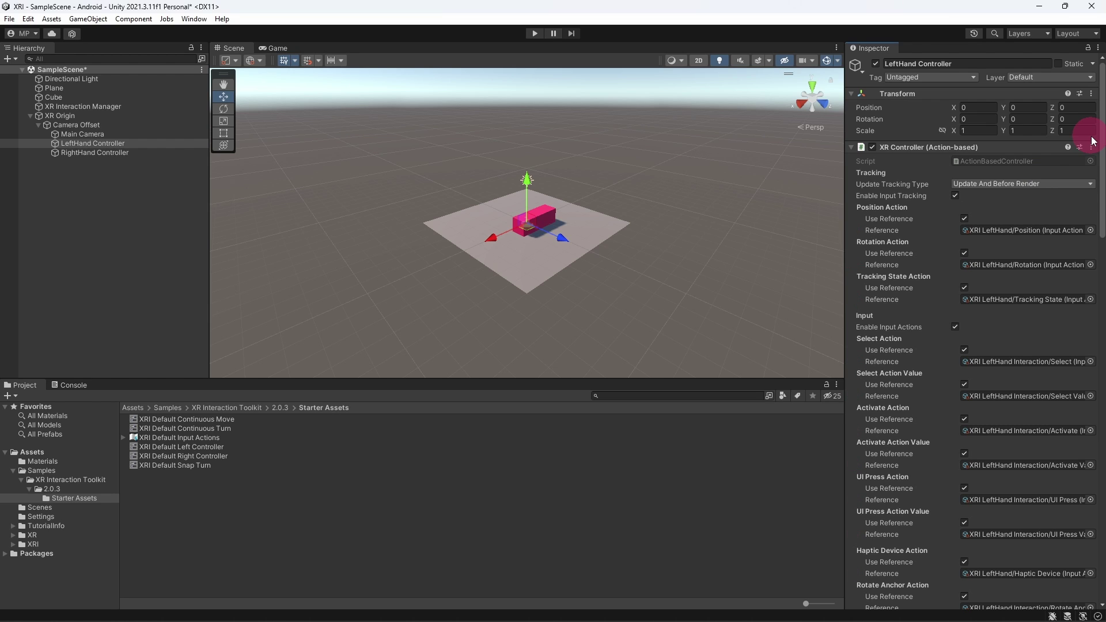
Step: Apply the XRI Default Right Controller preset to RightHand Controller's XR Controller
left_click(114, 152)
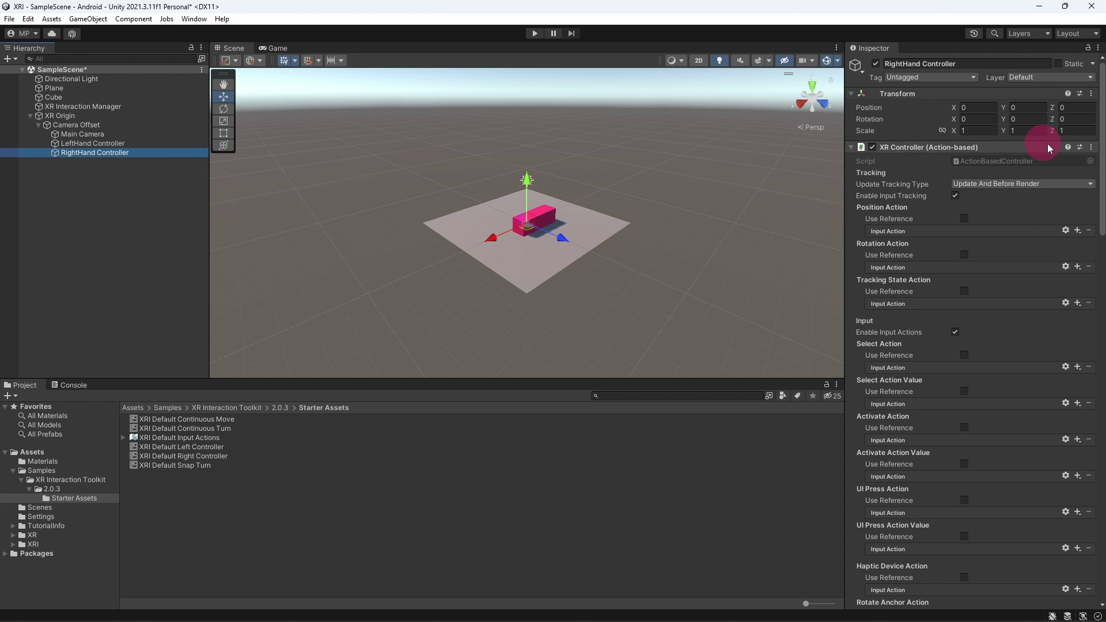
left_click(1077, 147)
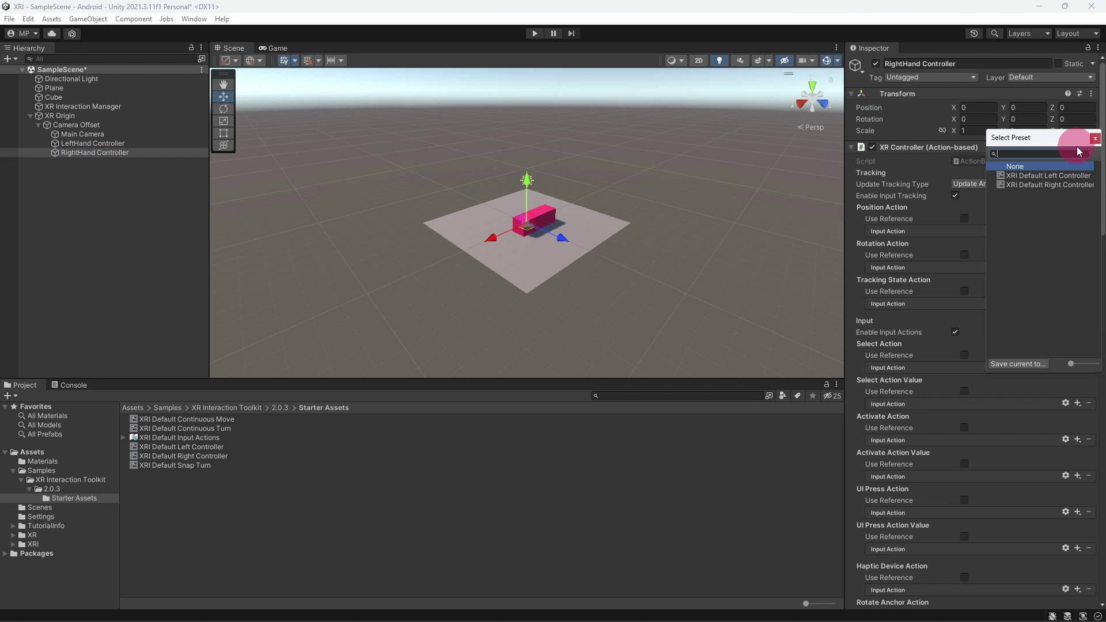
left_click(1063, 184)
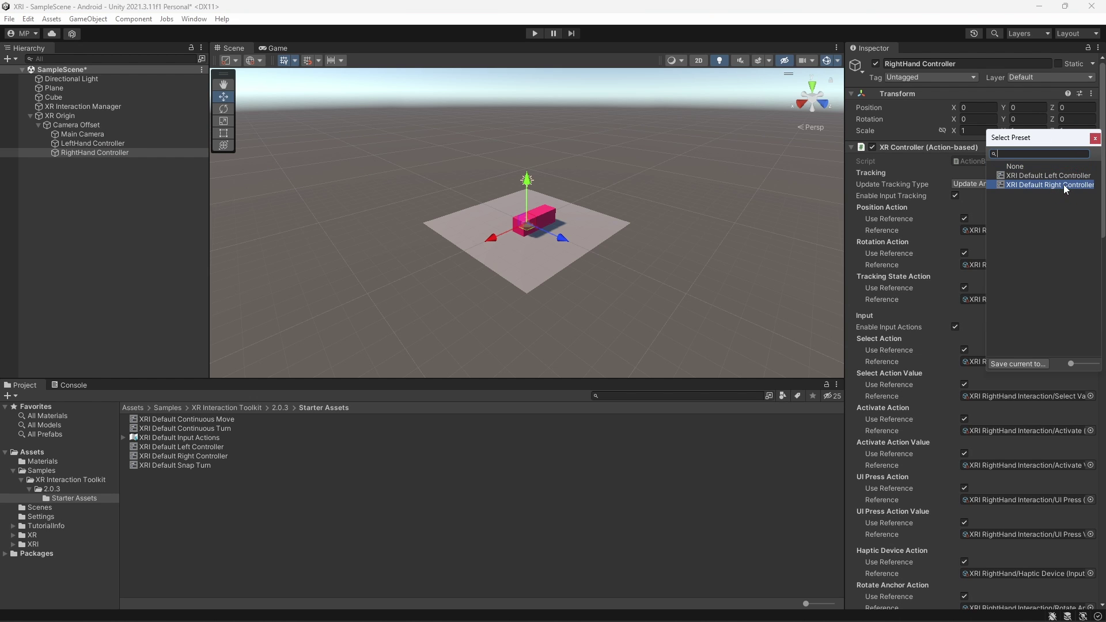
left_click(679, 105)
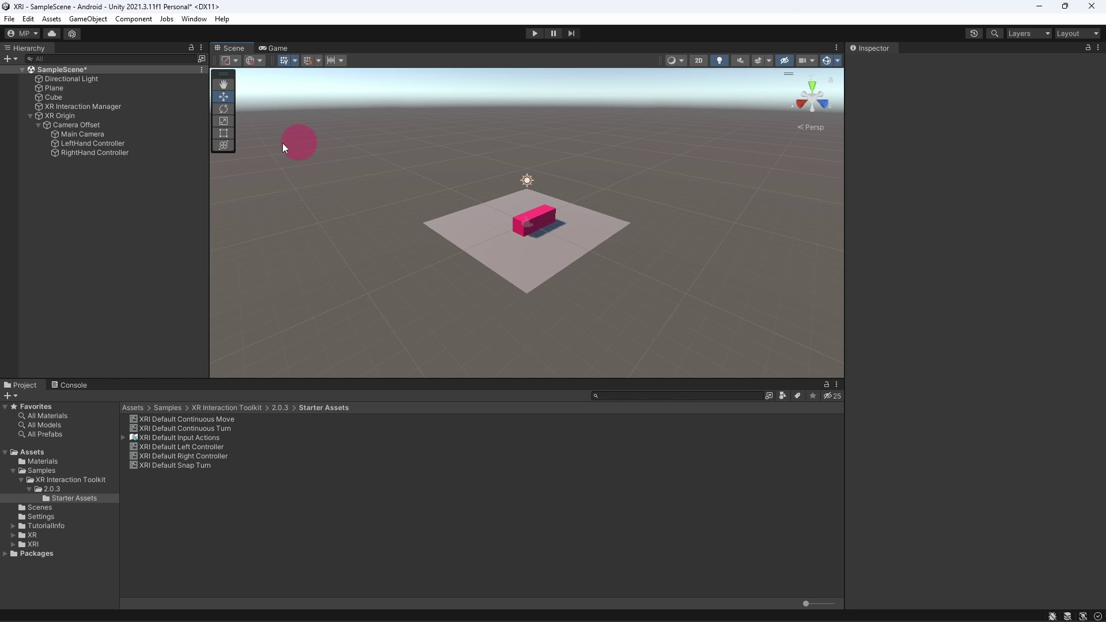
Step: Add an Input Action Manager component to XR Origin
left_click(60, 116)
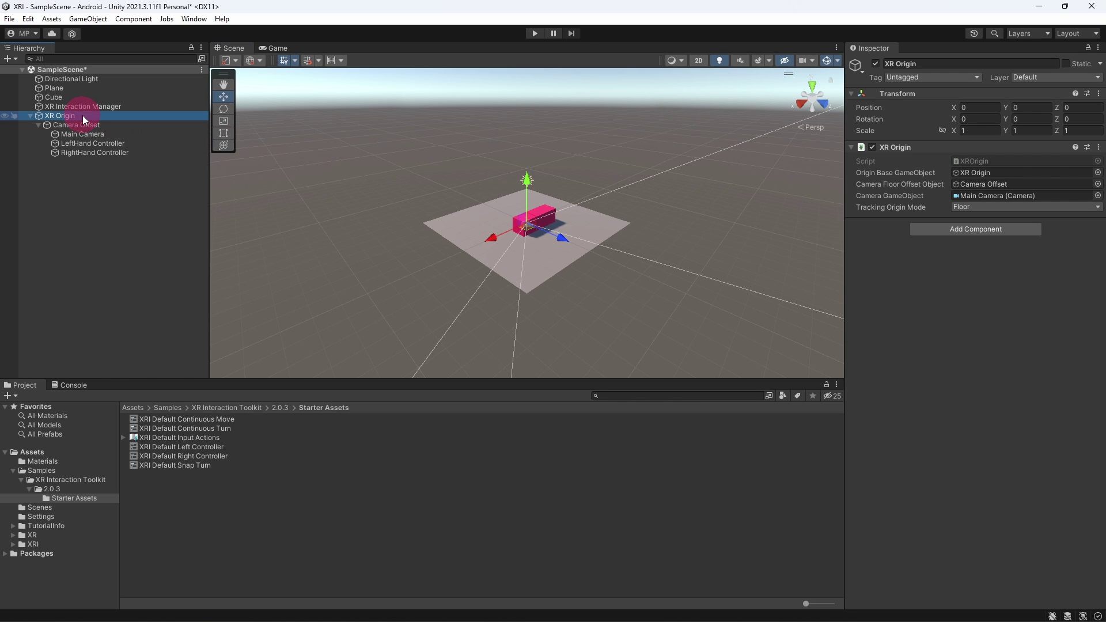
left_click(1018, 229)
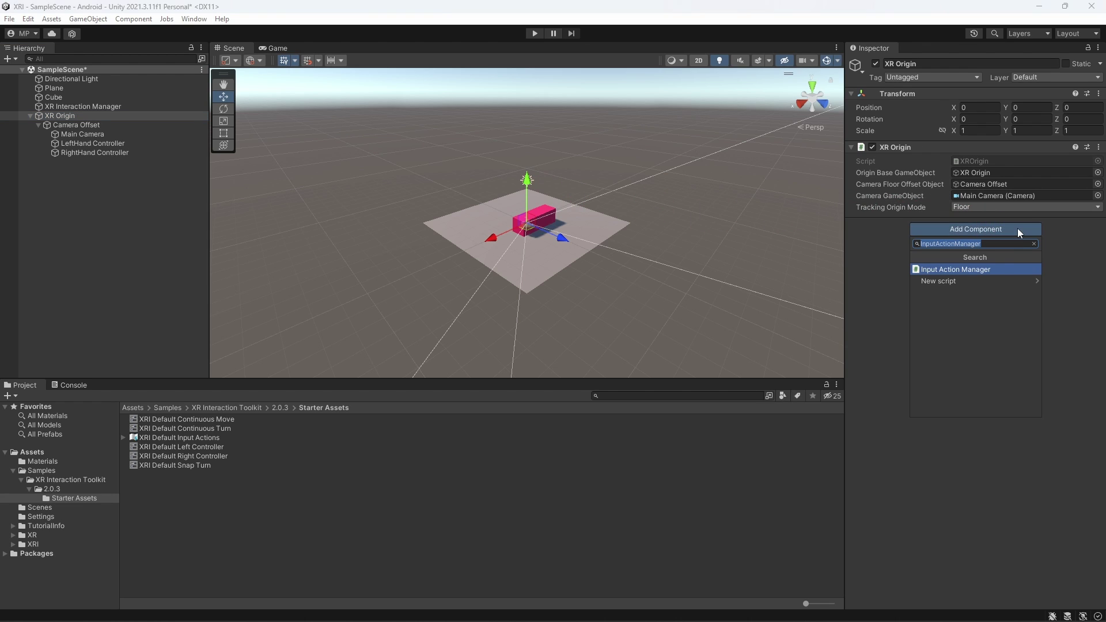
left_click(1019, 270)
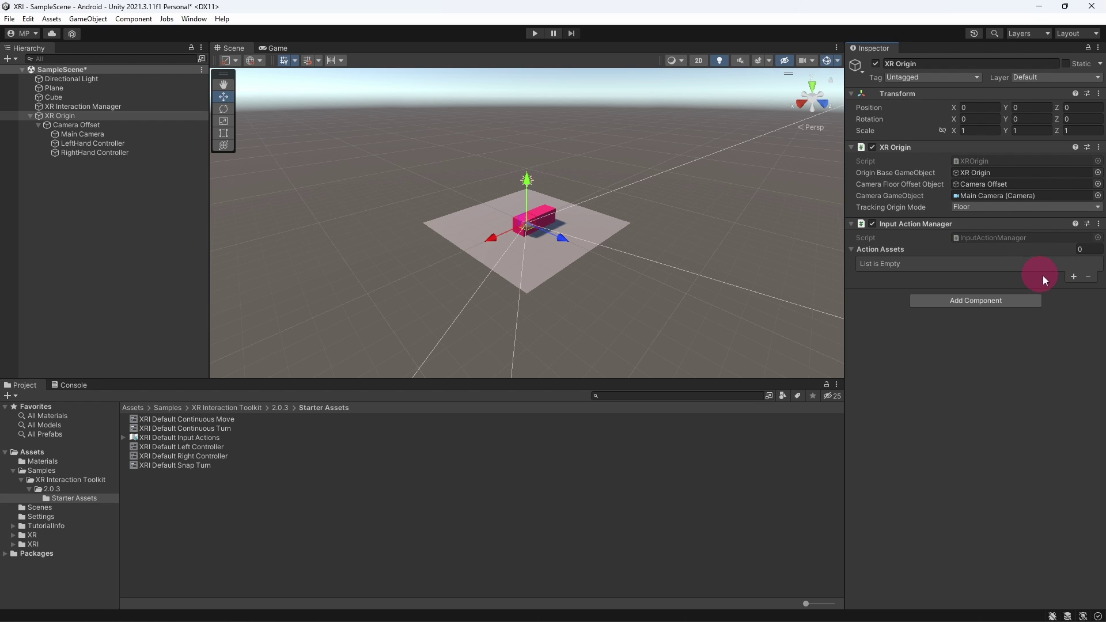
Step: Set Action Assets Element 0 to XRI Default Input Actions and enter Play mode
left_click(1073, 275)
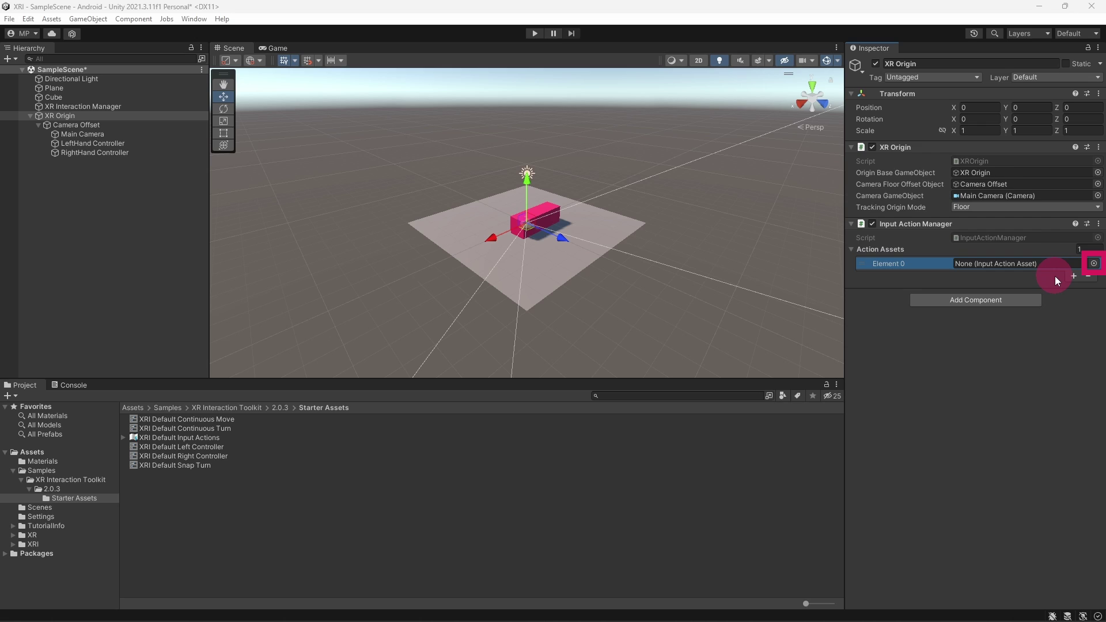
left_click(1094, 264)
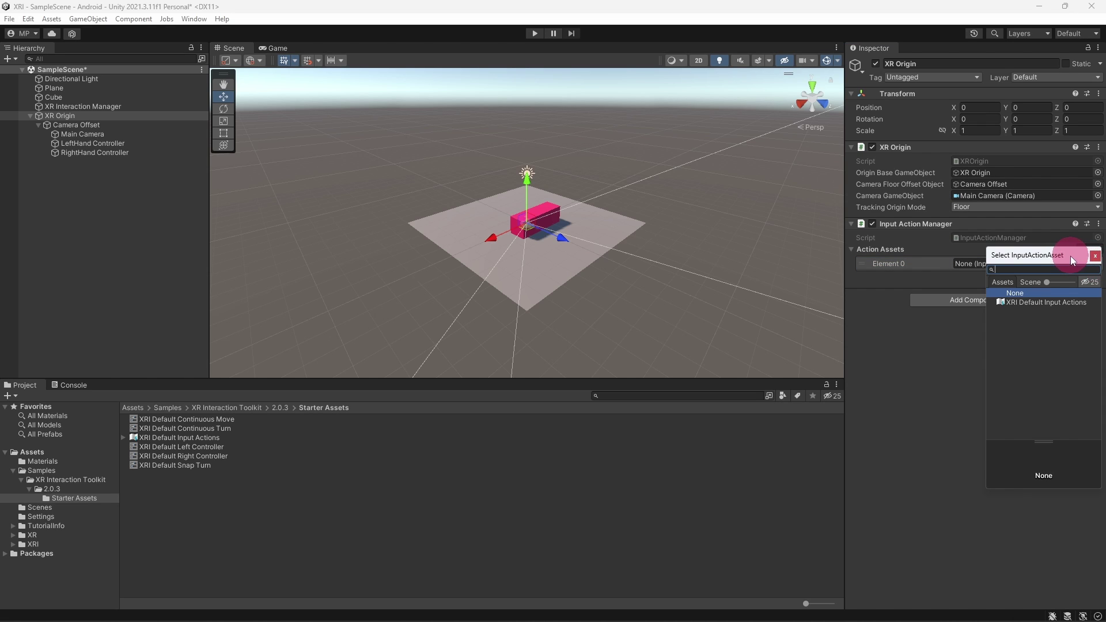
left_click_drag(1071, 256, 1028, 336)
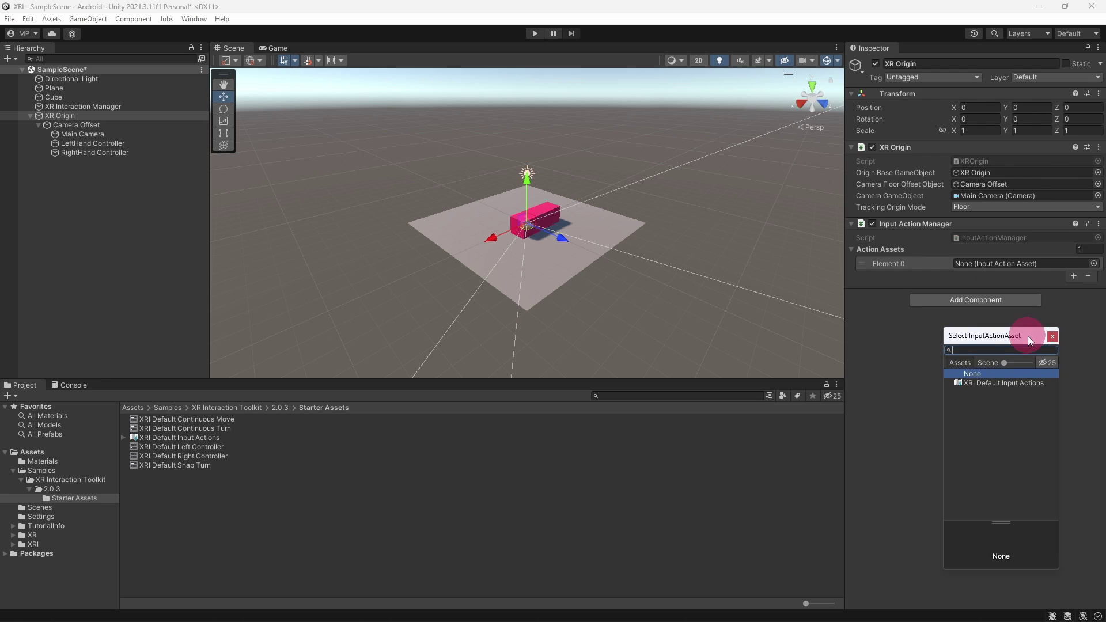
left_click(1018, 384)
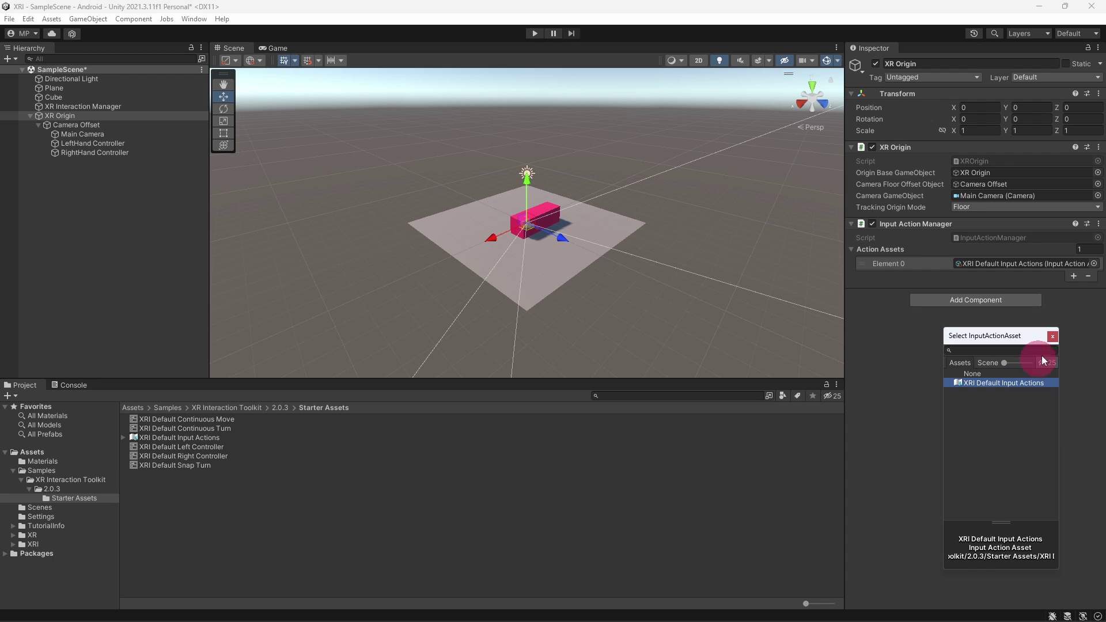
left_click(1053, 336)
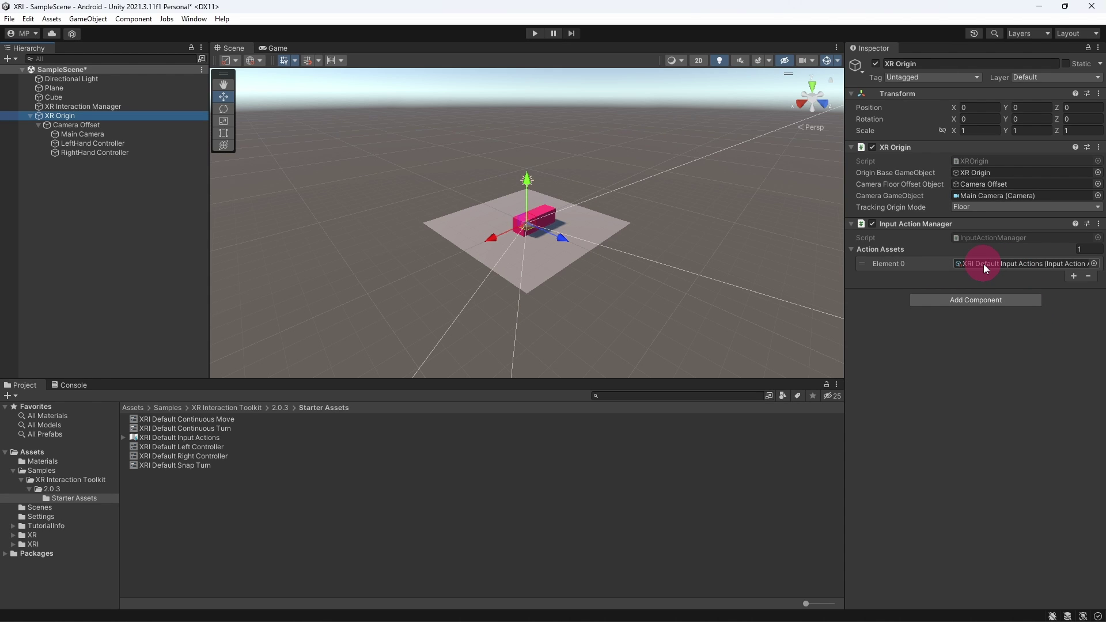
left_click(534, 32)
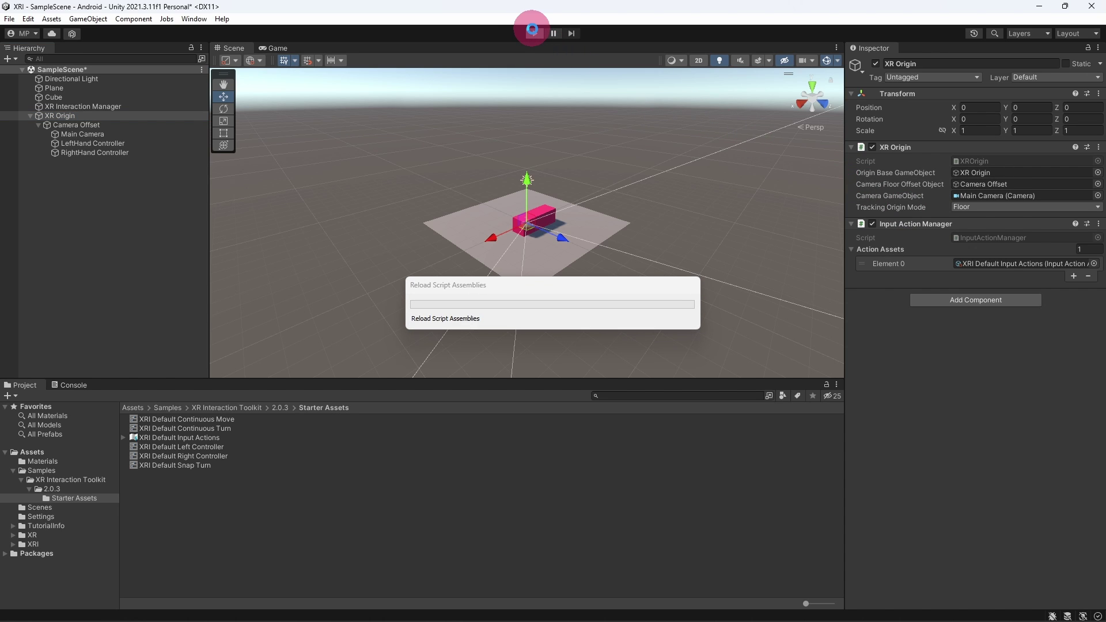